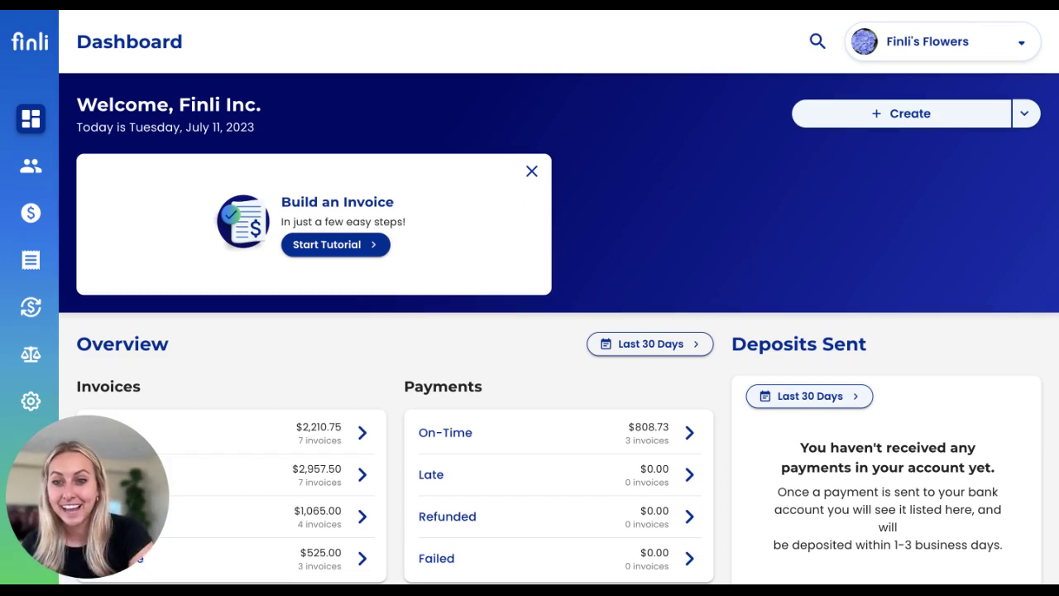
scroll(240, 479, down, 1)
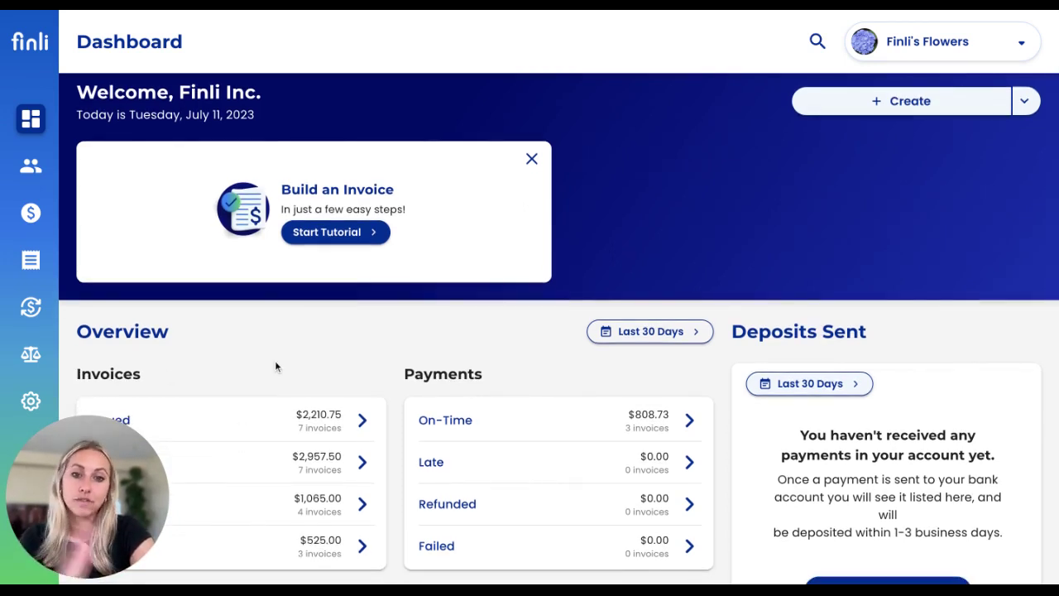
scroll(276, 366, up, 1)
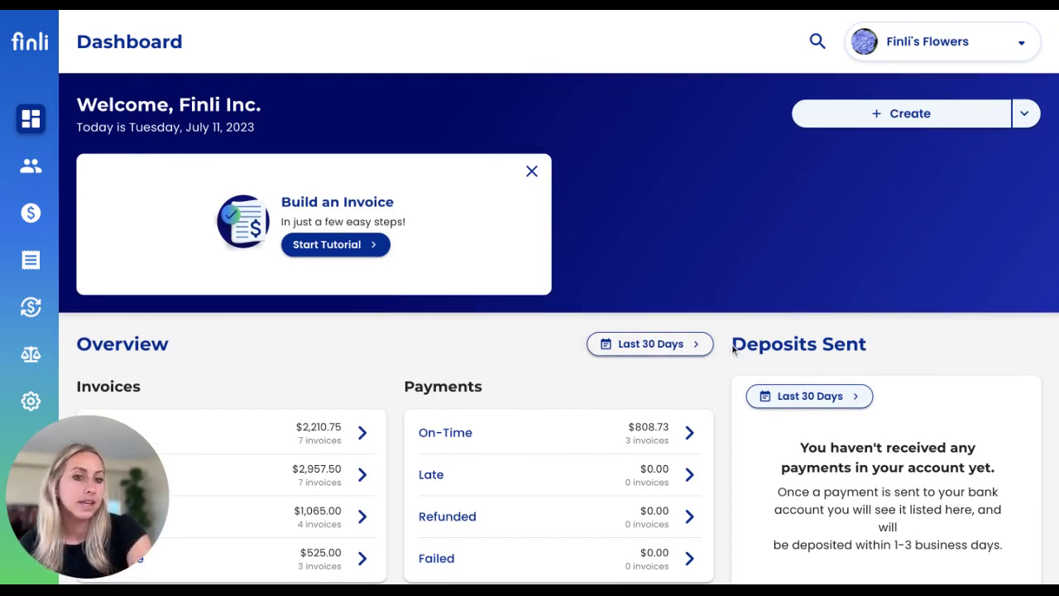
scroll(933, 443, down, 1)
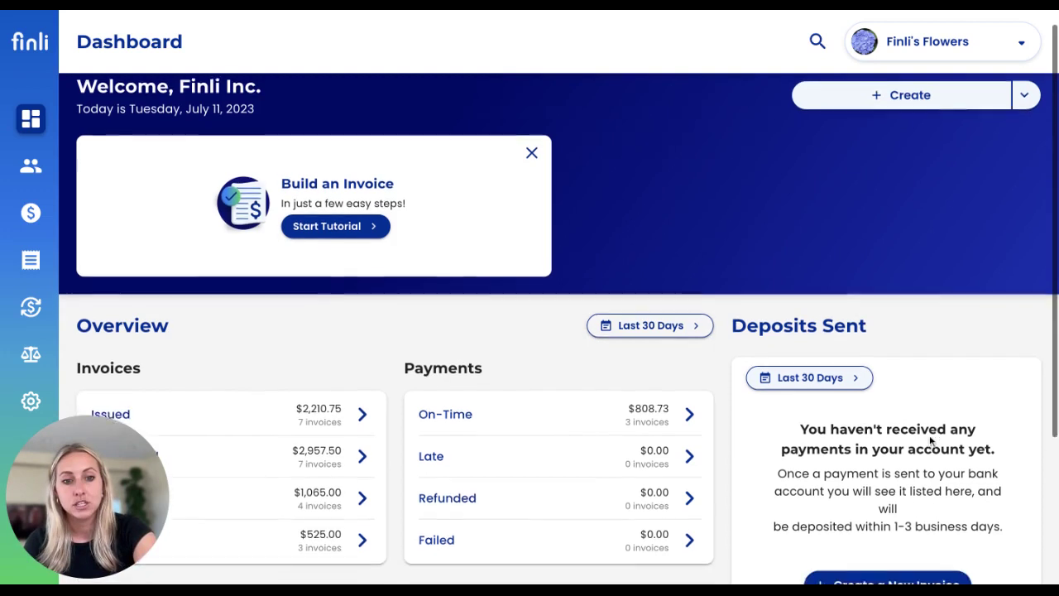
scroll(933, 443, up, 1)
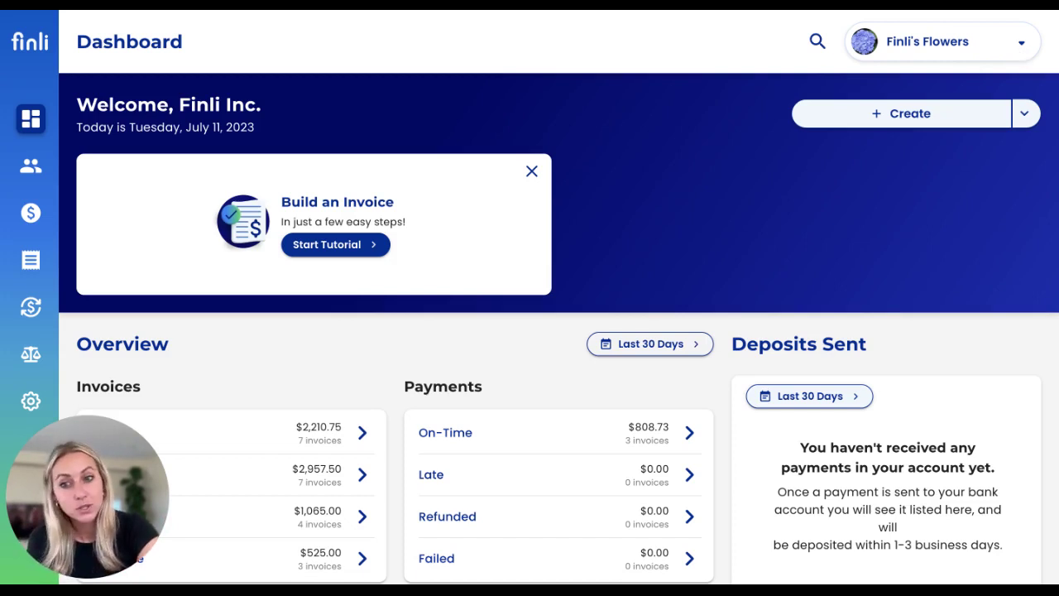
click(1021, 41)
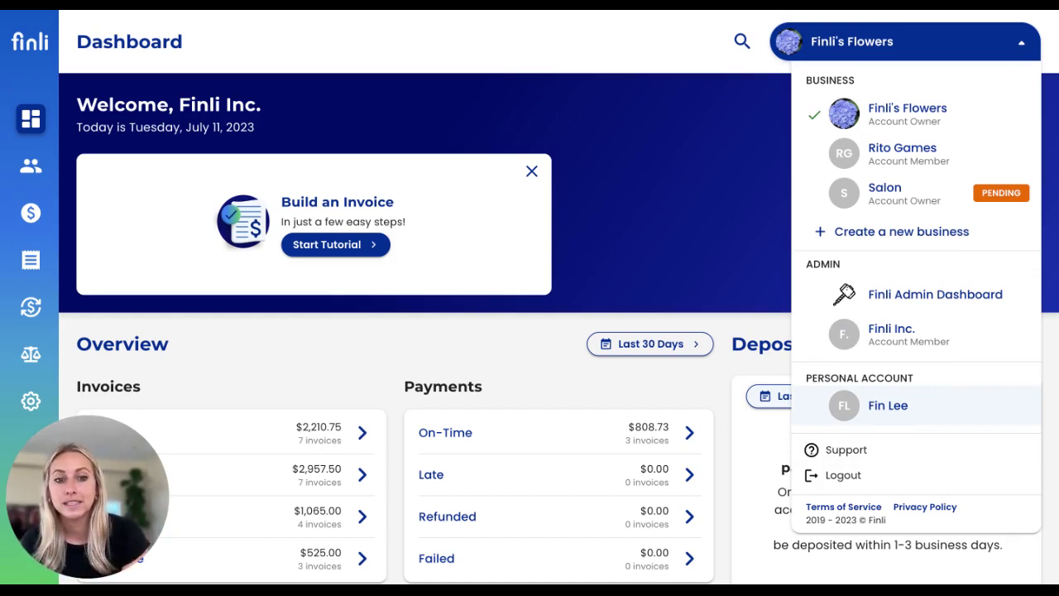
click(1026, 48)
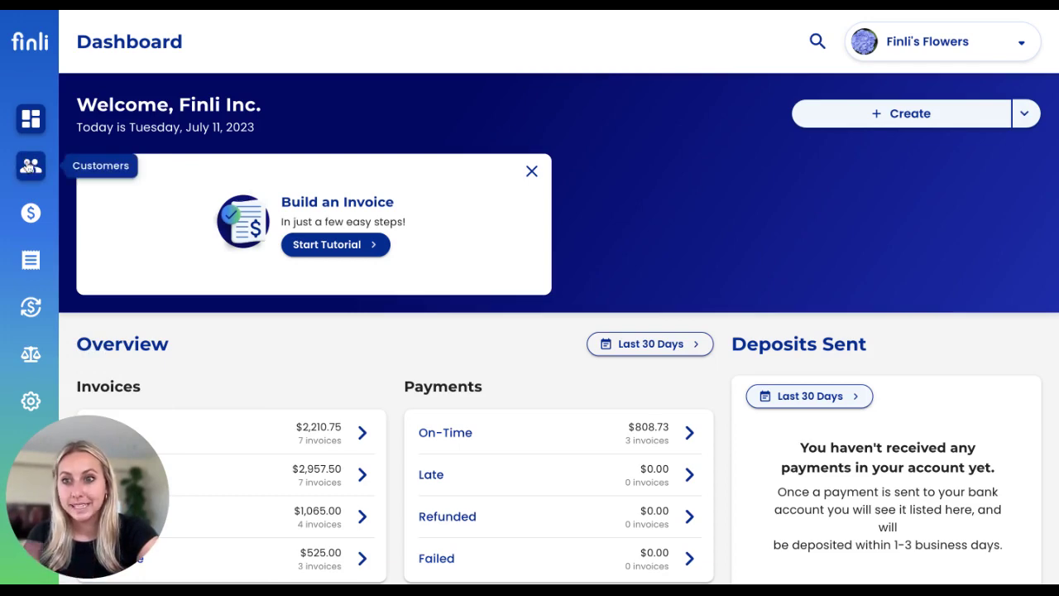
Step: Start a new invoice and bill it to the existing customer listed under M, with e-mail delivery on
click(30, 263)
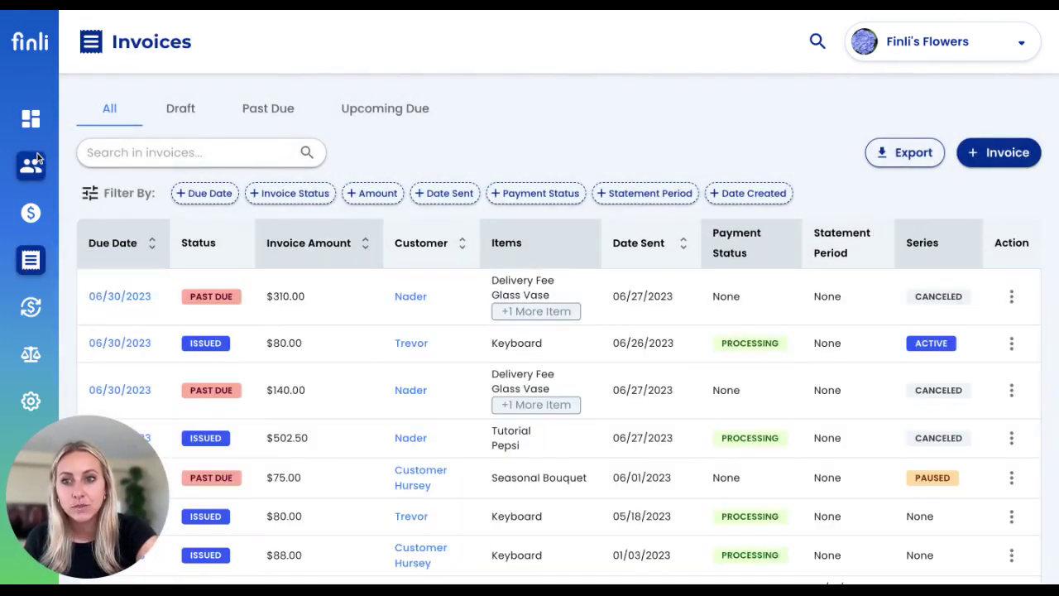
click(997, 154)
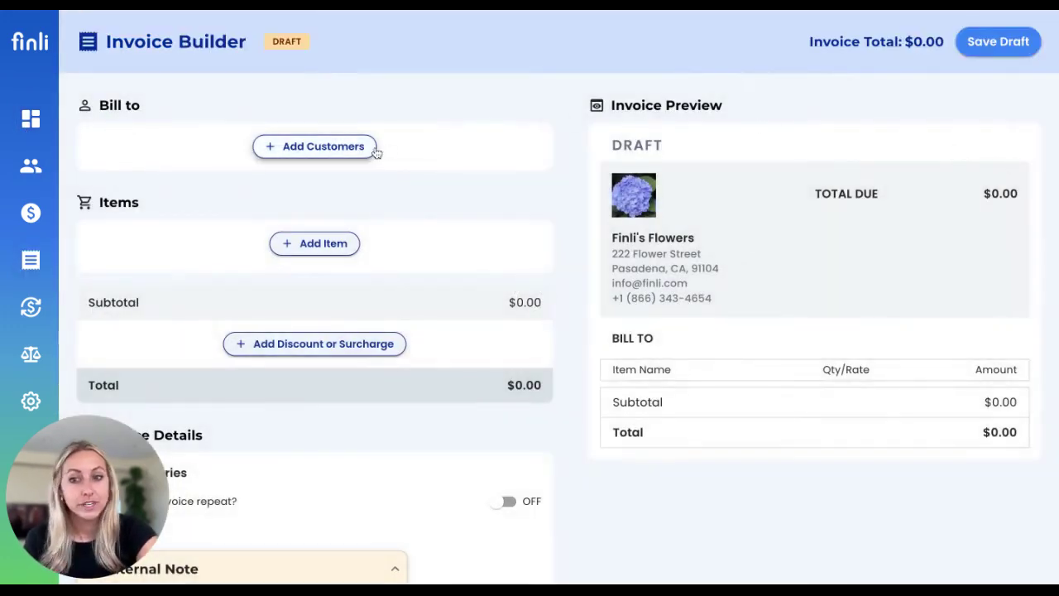
click(358, 154)
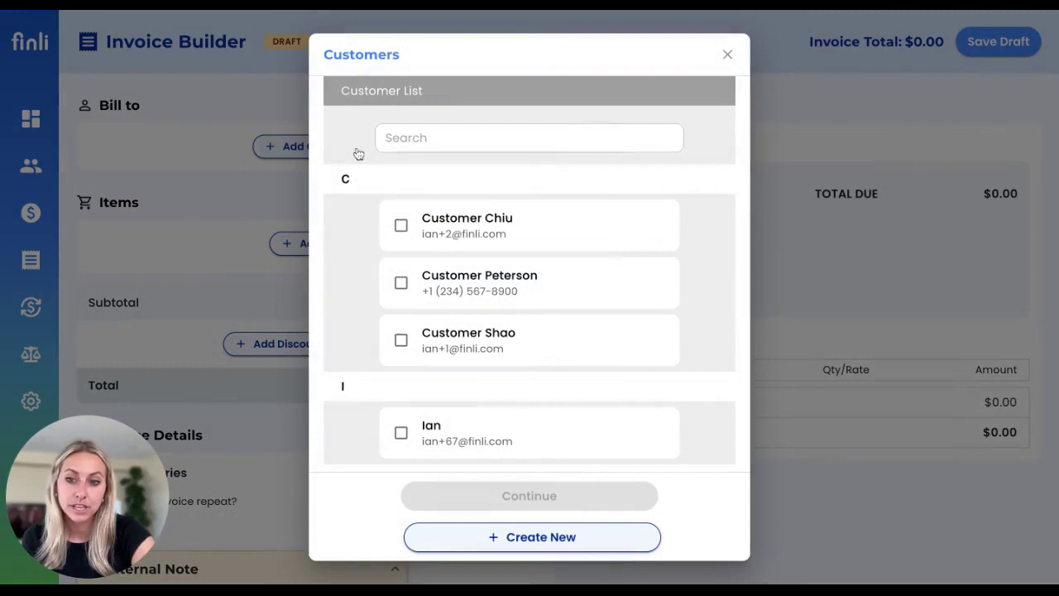
scroll(594, 333, down, 2)
click(547, 381)
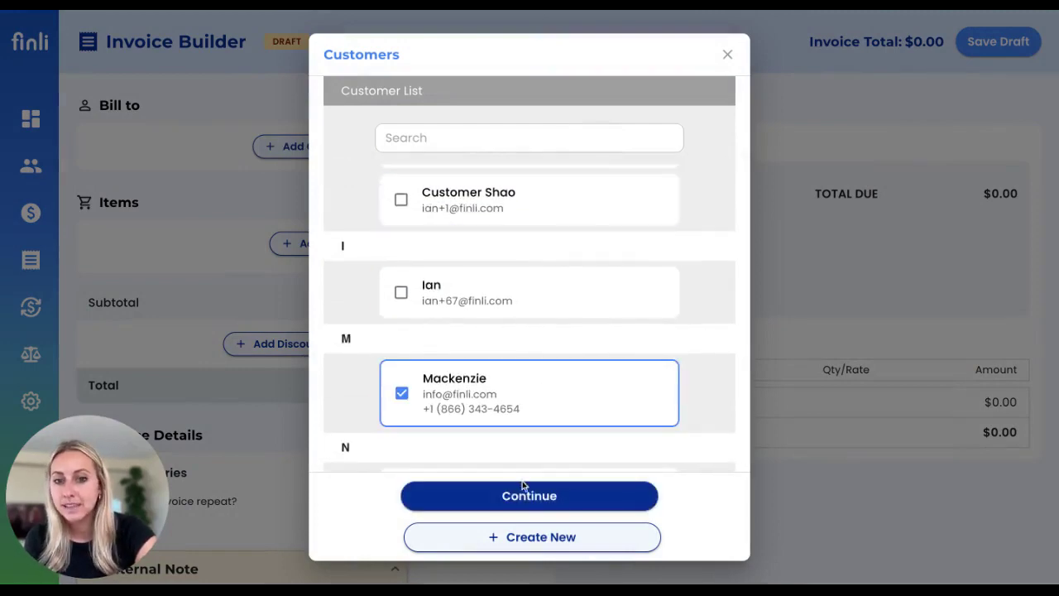
click(521, 499)
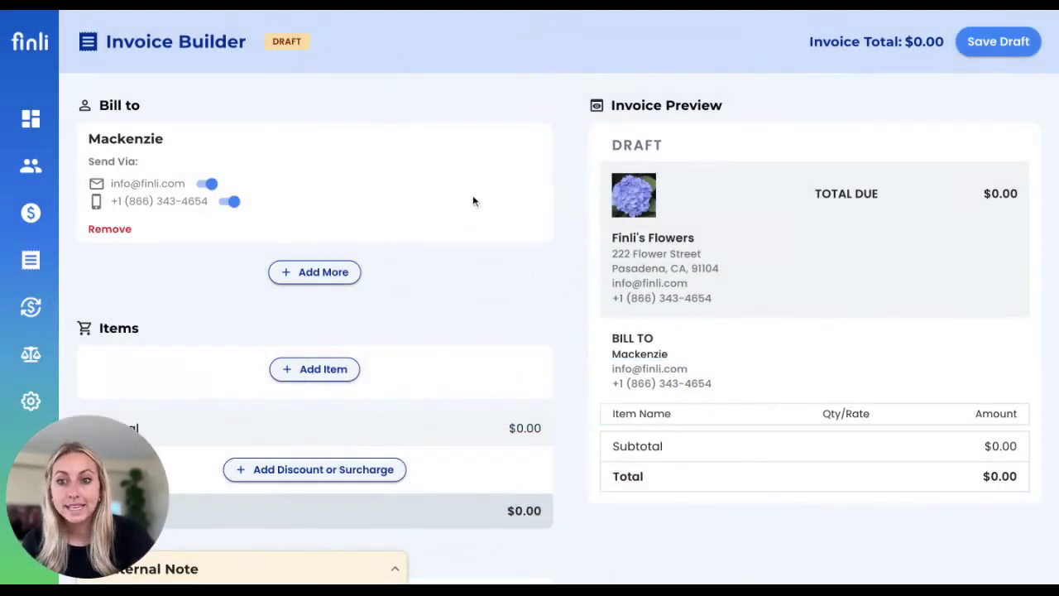
click(205, 186)
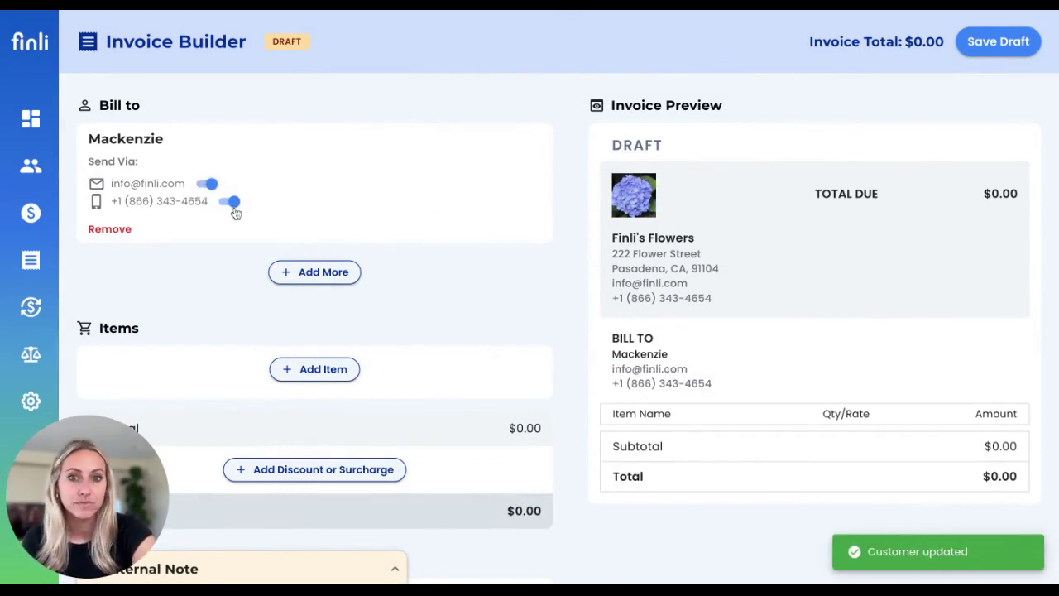
Step: Add the customer under N and the last customer under T, making a batch invoice with three recipients
scroll(309, 275, down, 1)
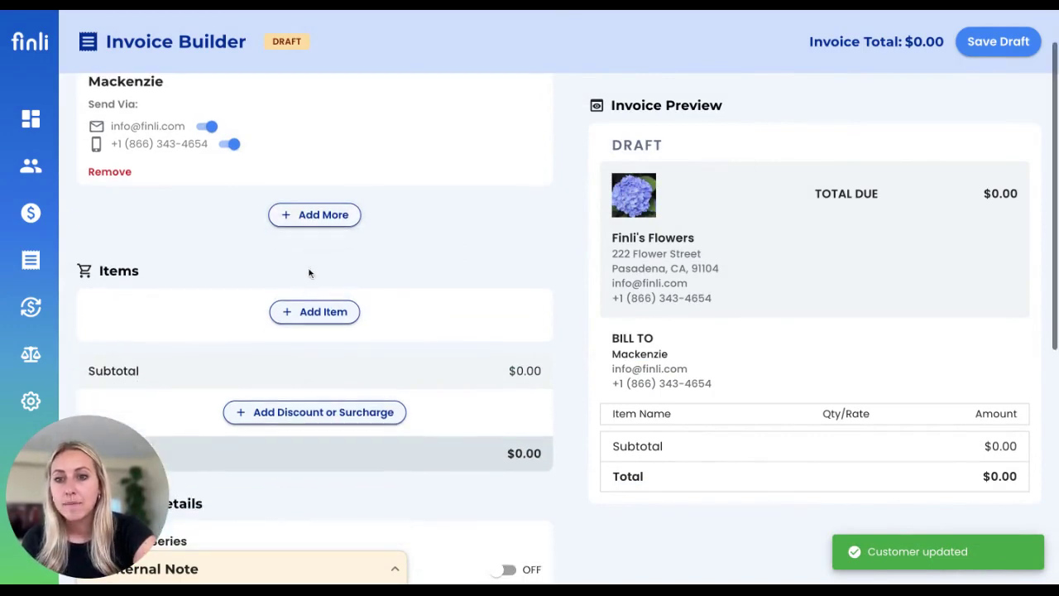
click(310, 215)
scroll(467, 301, down, 1)
scroll(468, 302, down, 5)
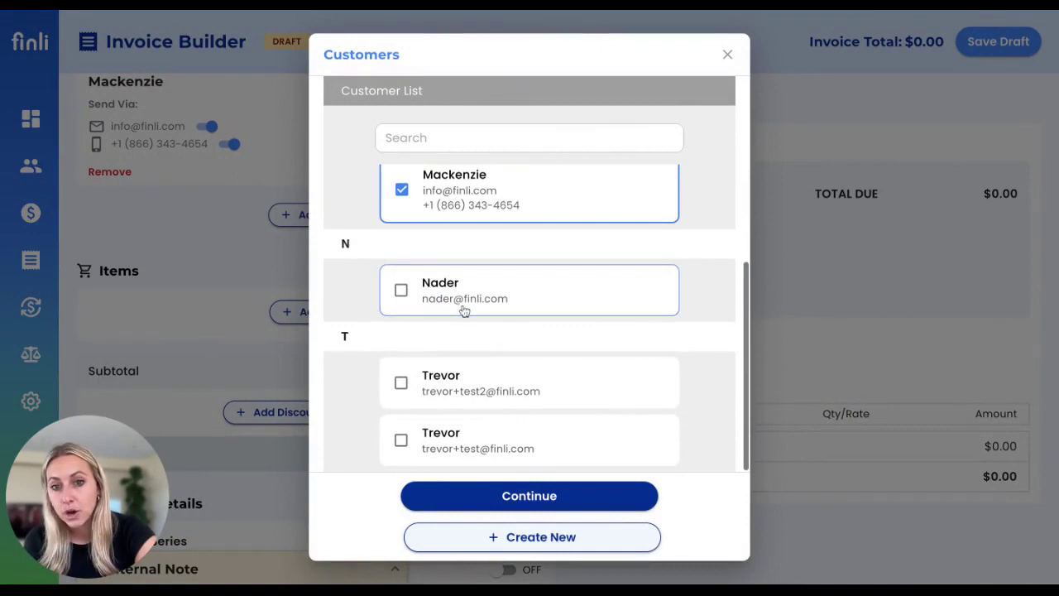
click(465, 307)
click(444, 454)
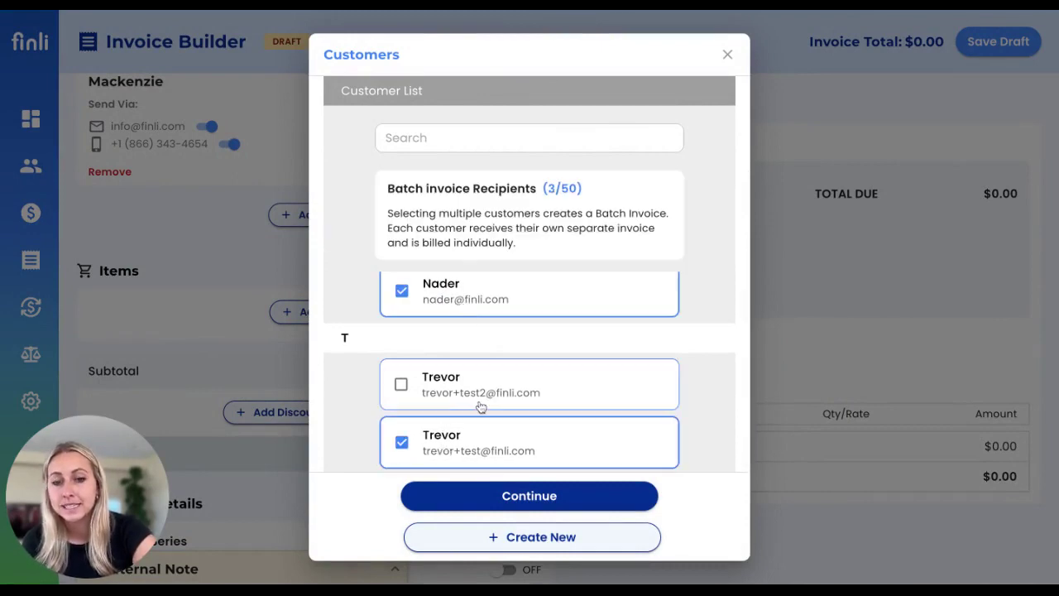
click(511, 500)
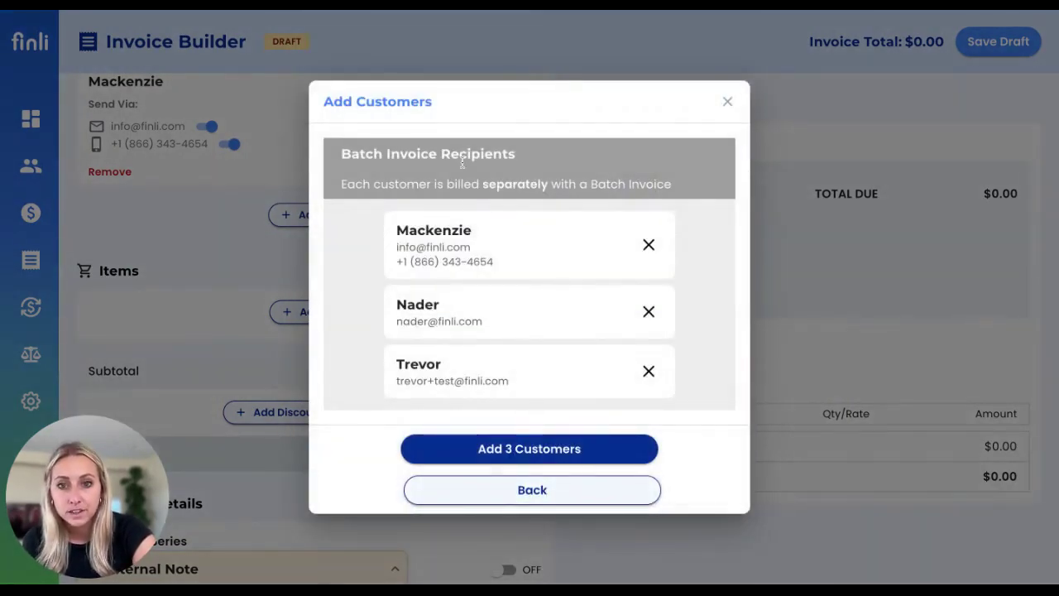
click(512, 450)
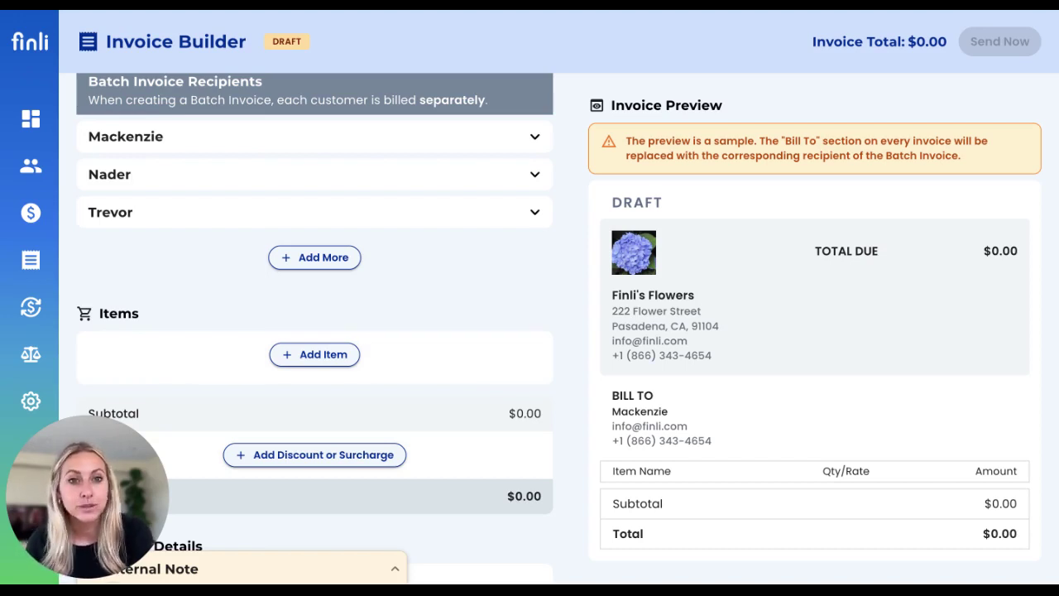
Step: Select the Seasonal Bouquet, Glass Vase and Delivery Fee price items for the batch invoice and continue to their options
click(314, 358)
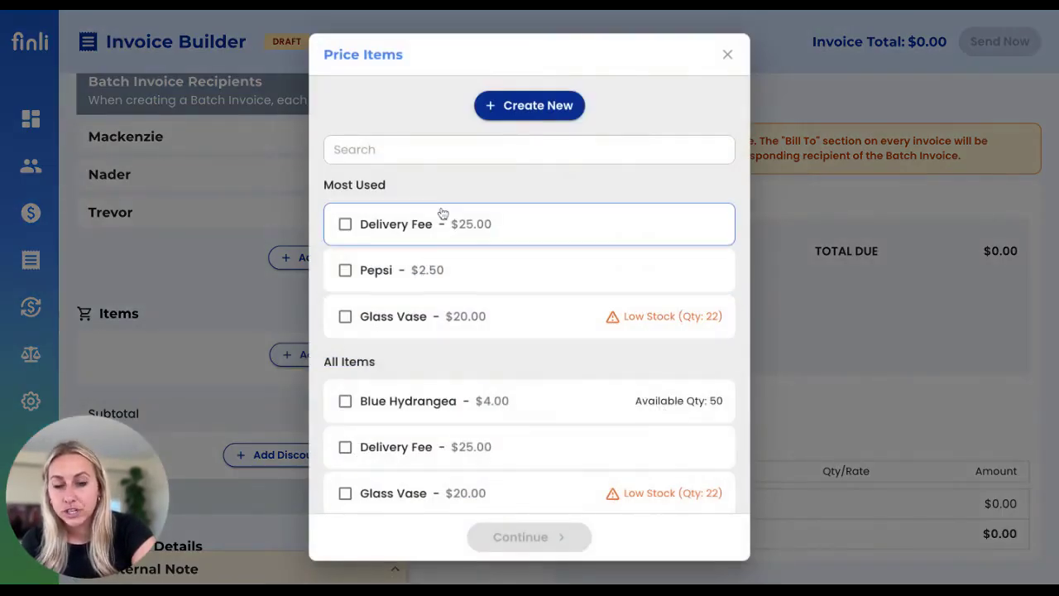
scroll(505, 379, down, 1)
scroll(505, 379, down, 4)
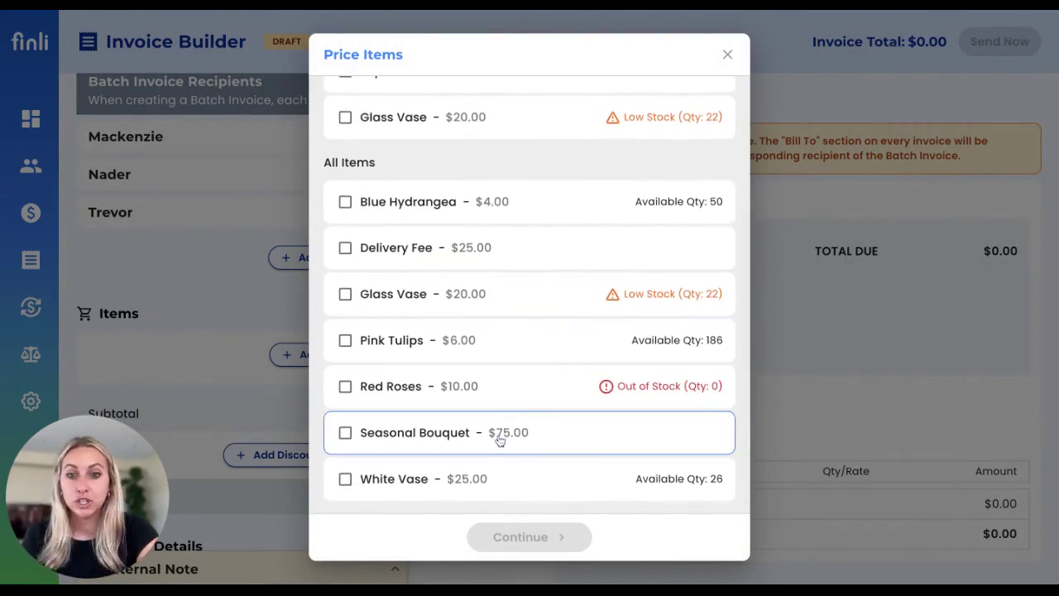
click(473, 441)
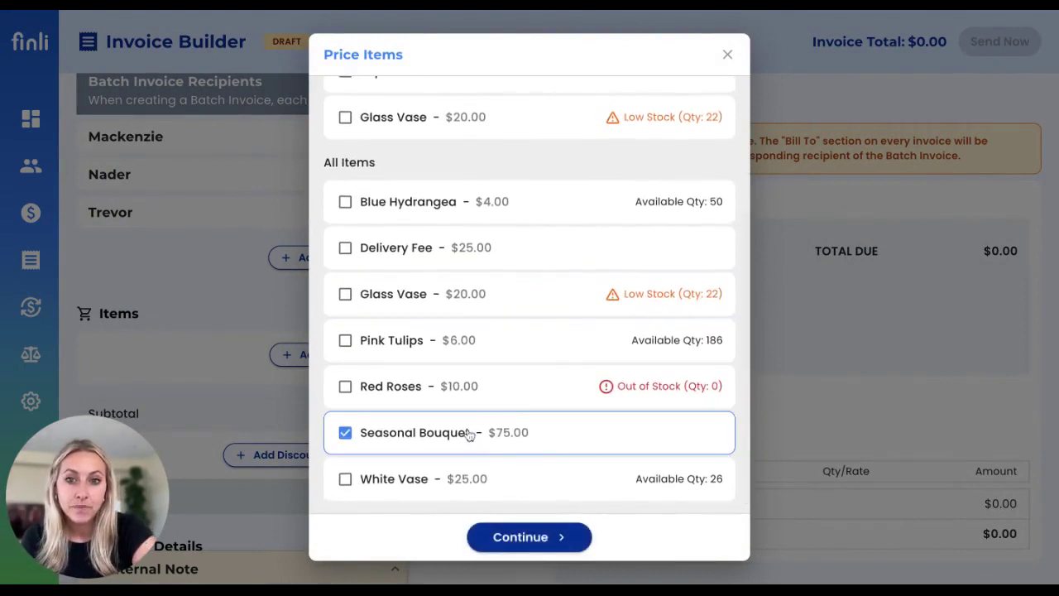
scroll(475, 367, up, 1)
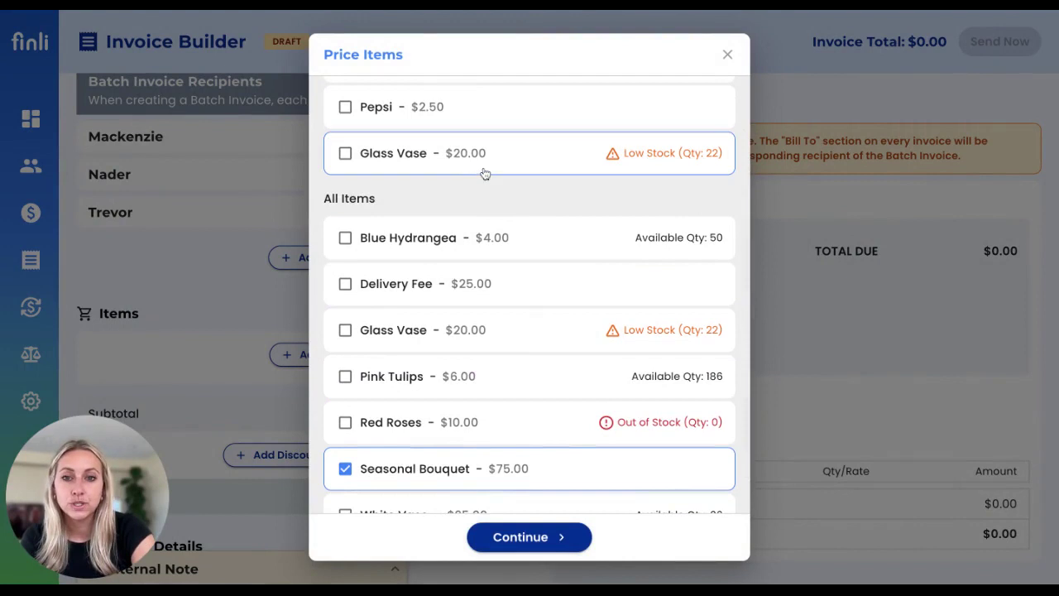
scroll(506, 193, up, 2)
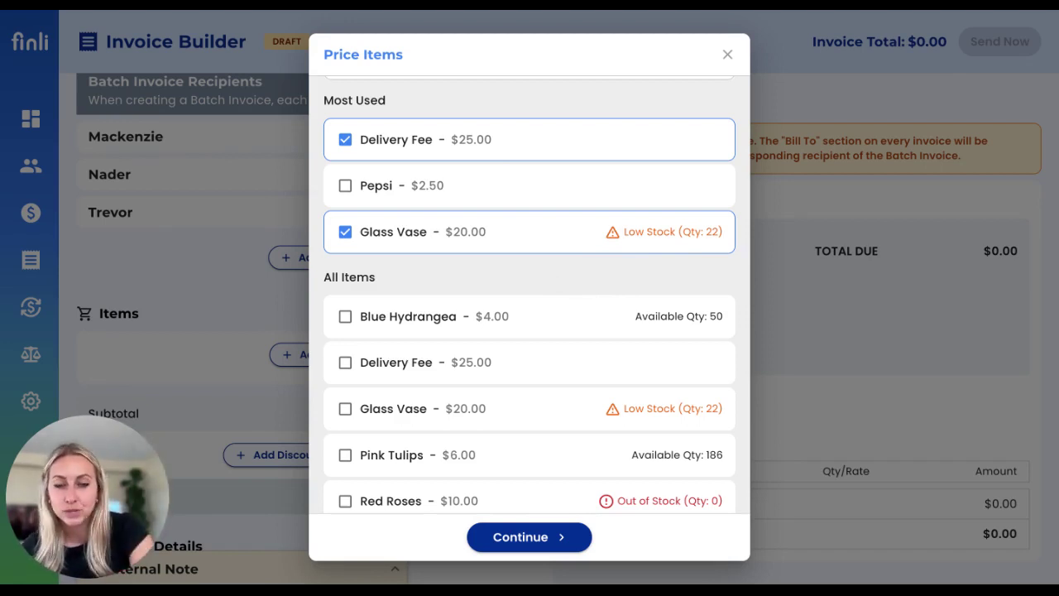
click(556, 542)
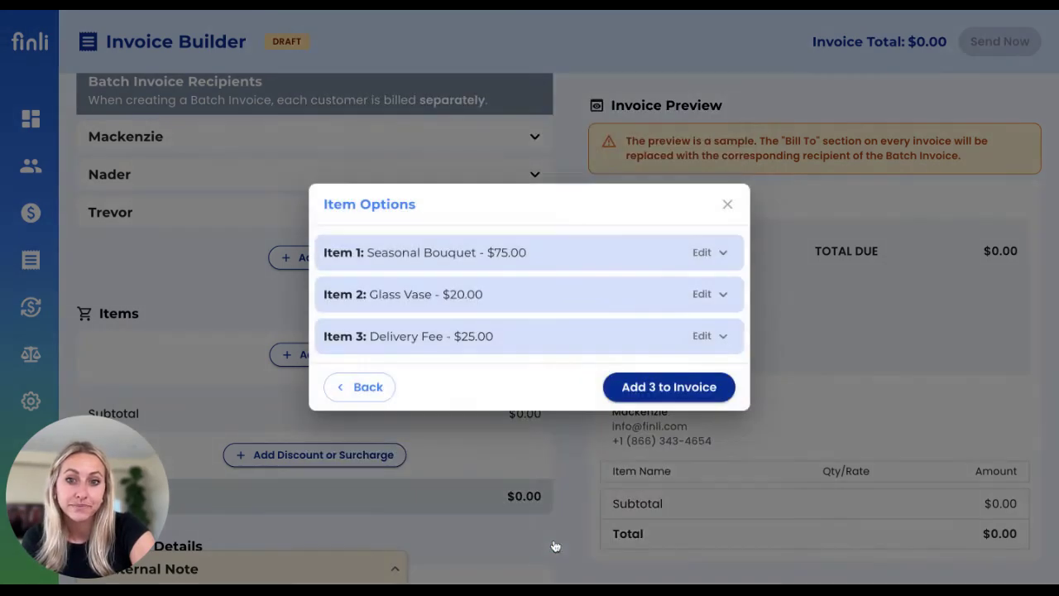
Step: Review the options of the Seasonal Bouquet and Glass Vase, and add all three selected items to the invoice
click(705, 260)
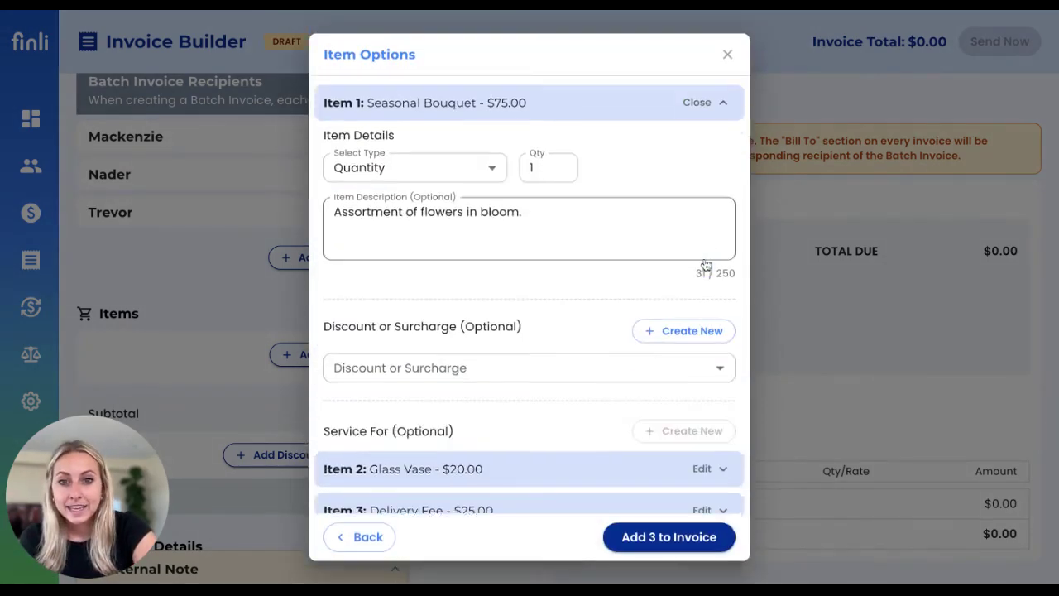
click(559, 230)
triple_click(548, 216)
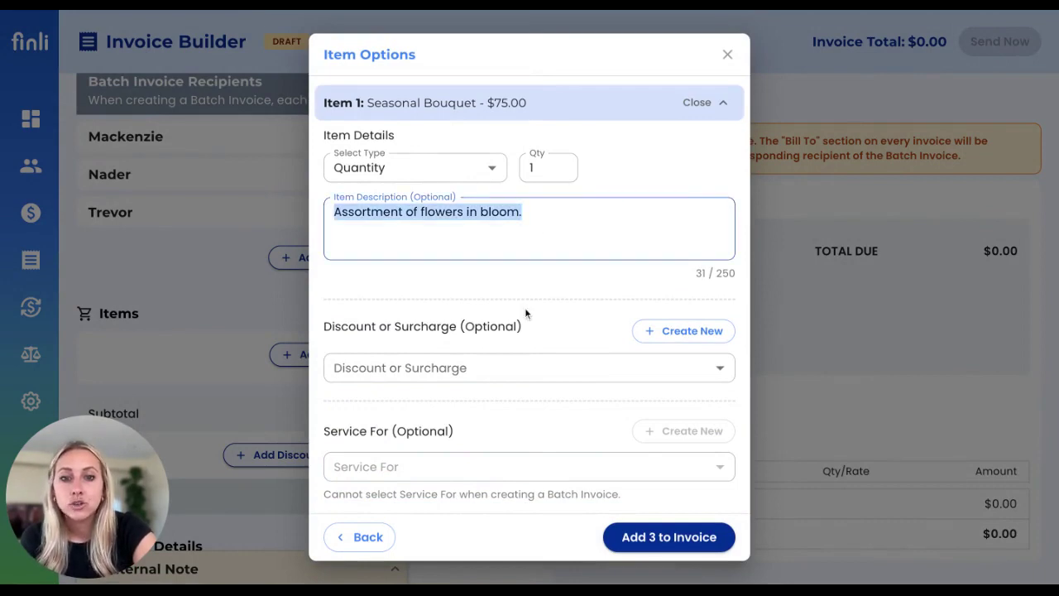
scroll(525, 312, down, 1)
scroll(518, 330, down, 1)
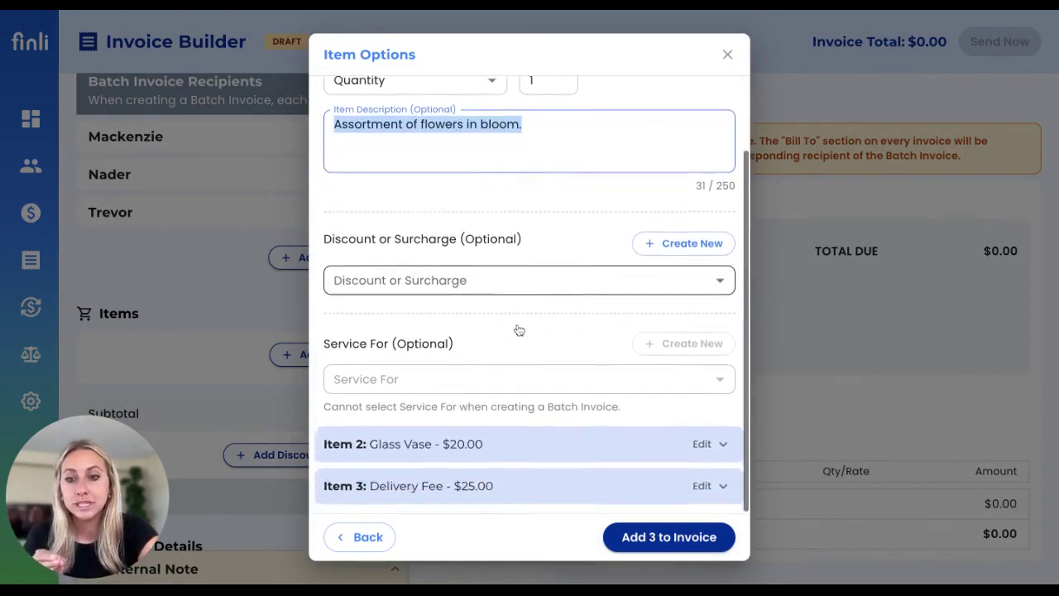
click(718, 450)
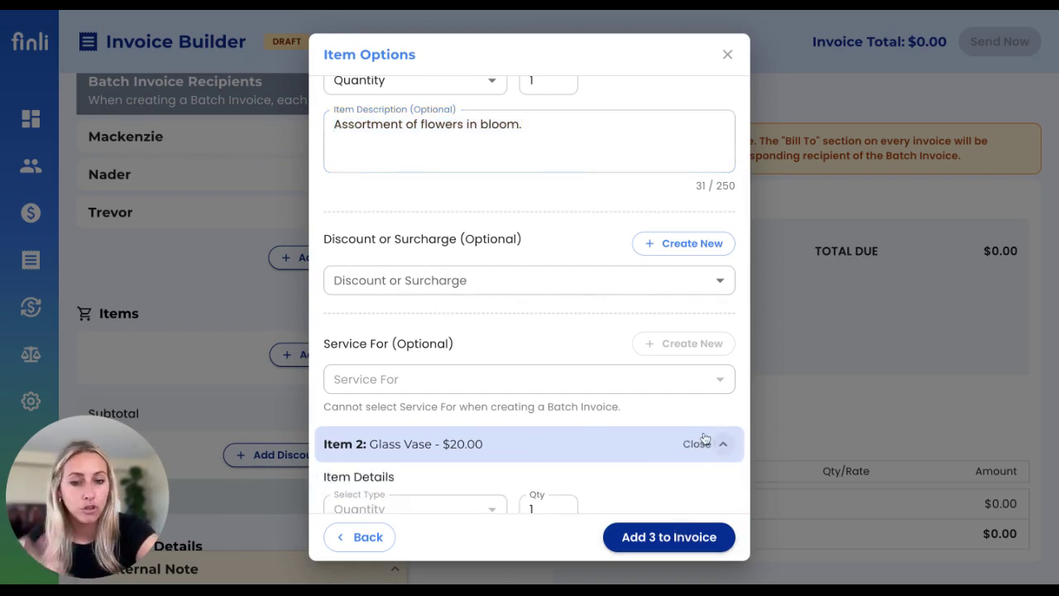
scroll(710, 443, down, 4)
scroll(705, 439, down, 5)
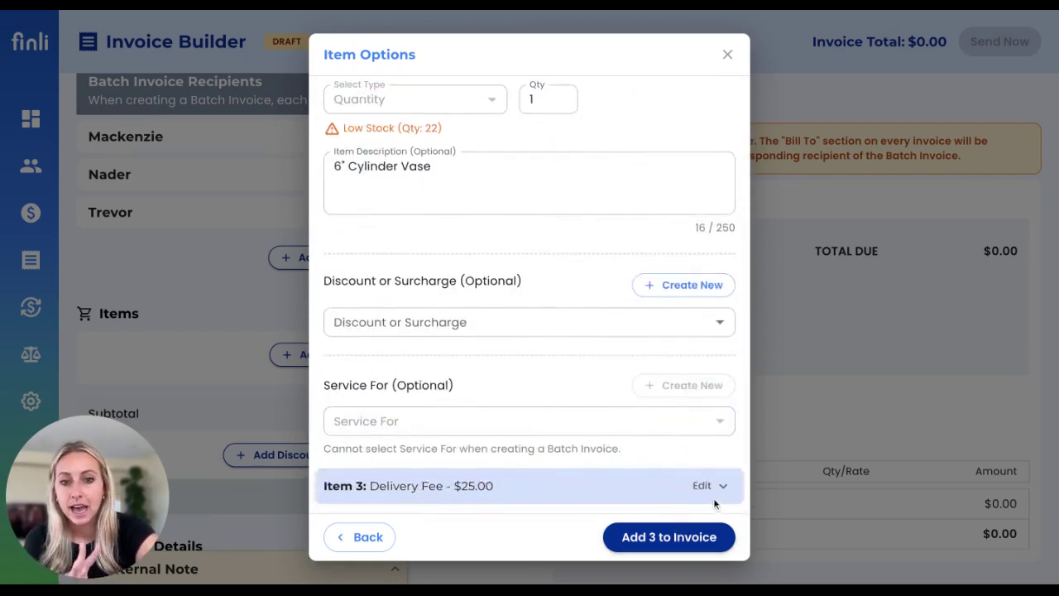
click(694, 543)
Step: Examine the draft's recipients, line items and totals alongside the invoice preview
scroll(551, 384, up, 3)
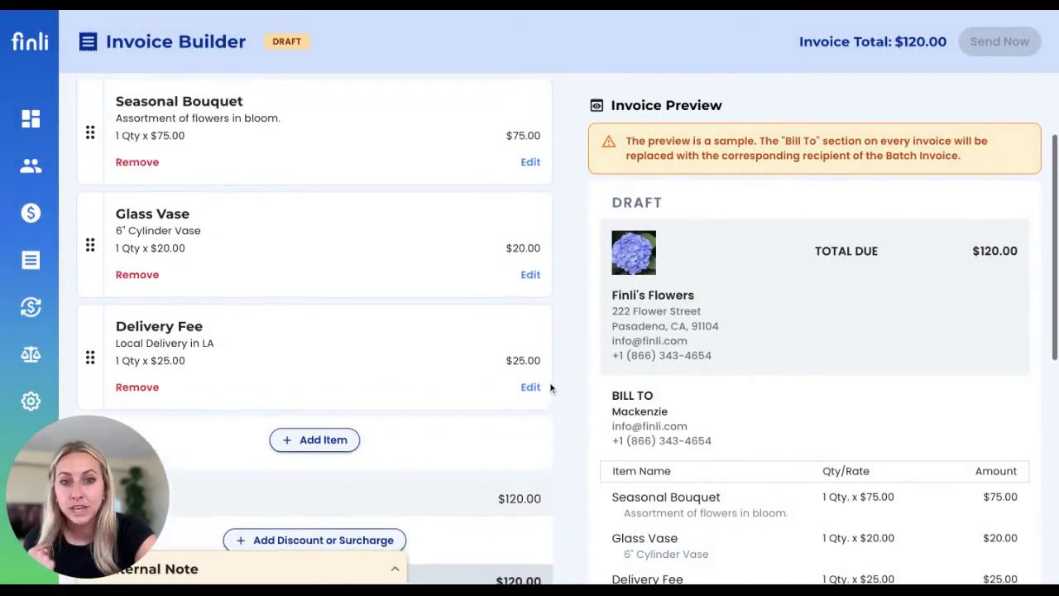
scroll(685, 412, up, 1)
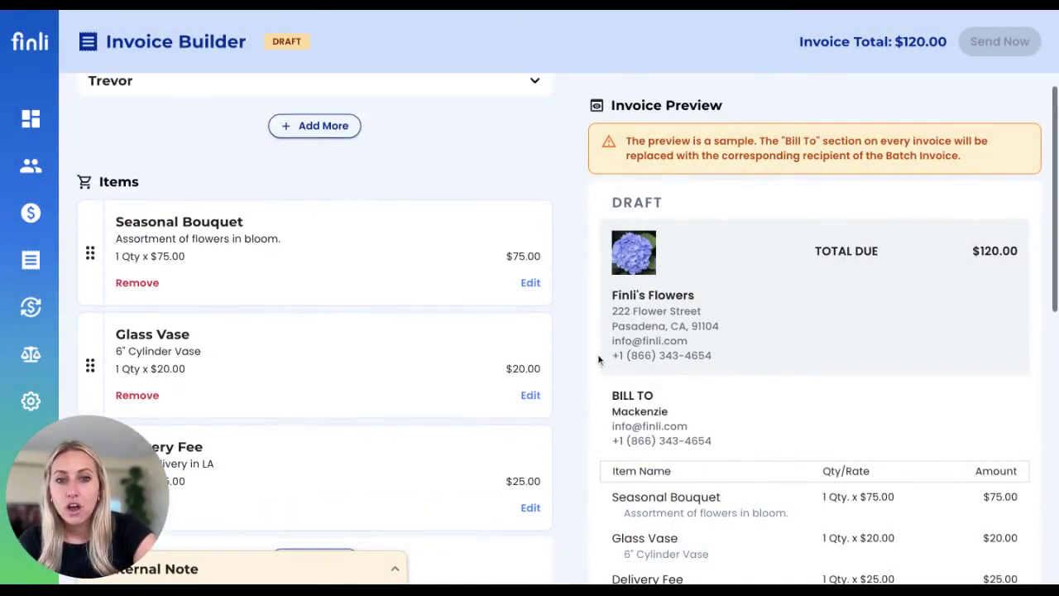
scroll(688, 376, down, 1)
scroll(798, 351, down, 1)
scroll(799, 351, up, 2)
scroll(738, 381, down, 1)
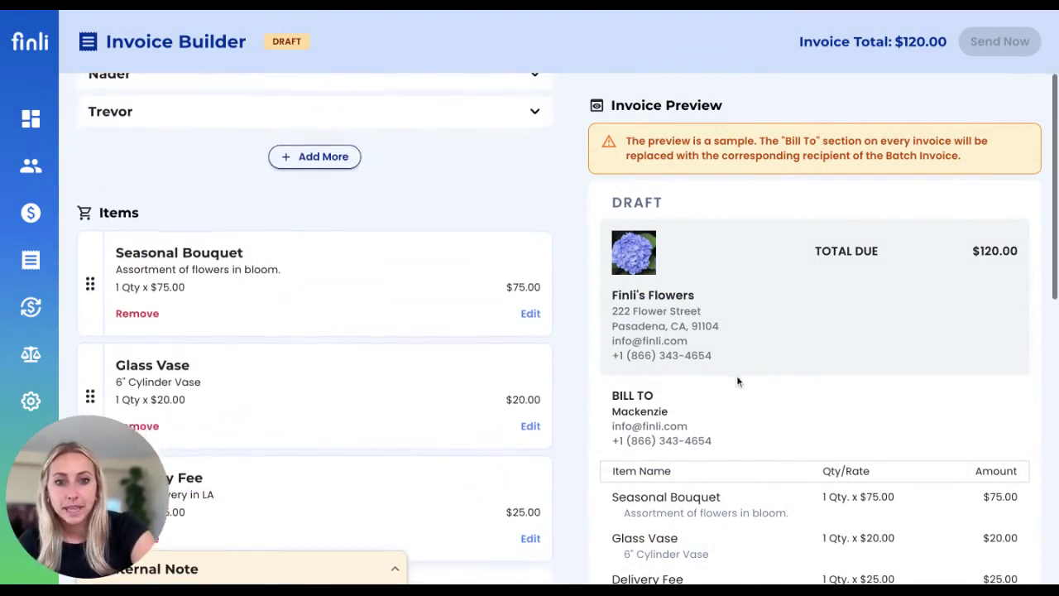
scroll(738, 380, up, 1)
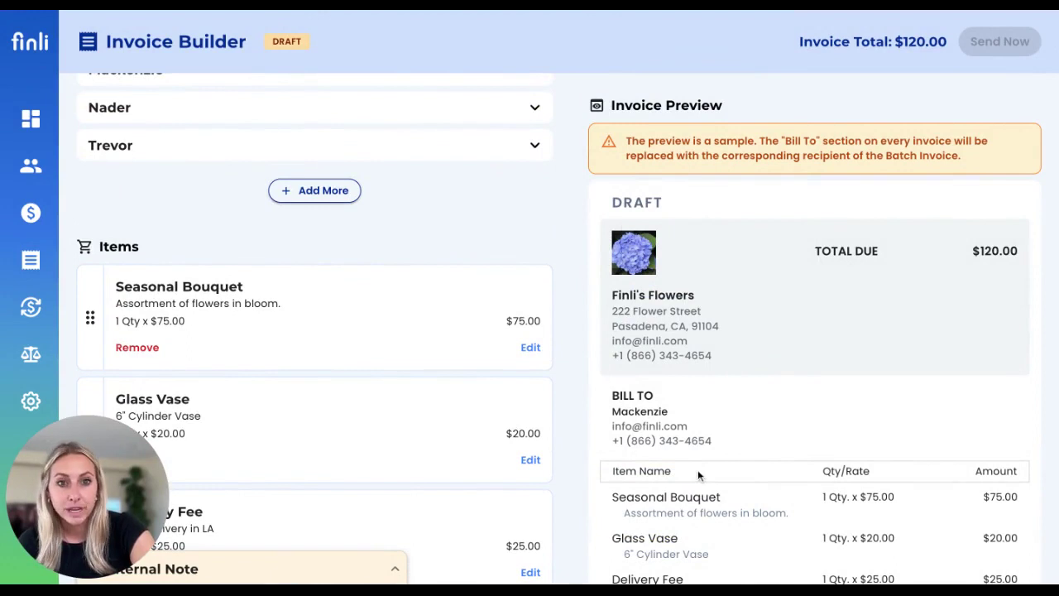
scroll(472, 315, up, 1)
scroll(468, 303, down, 3)
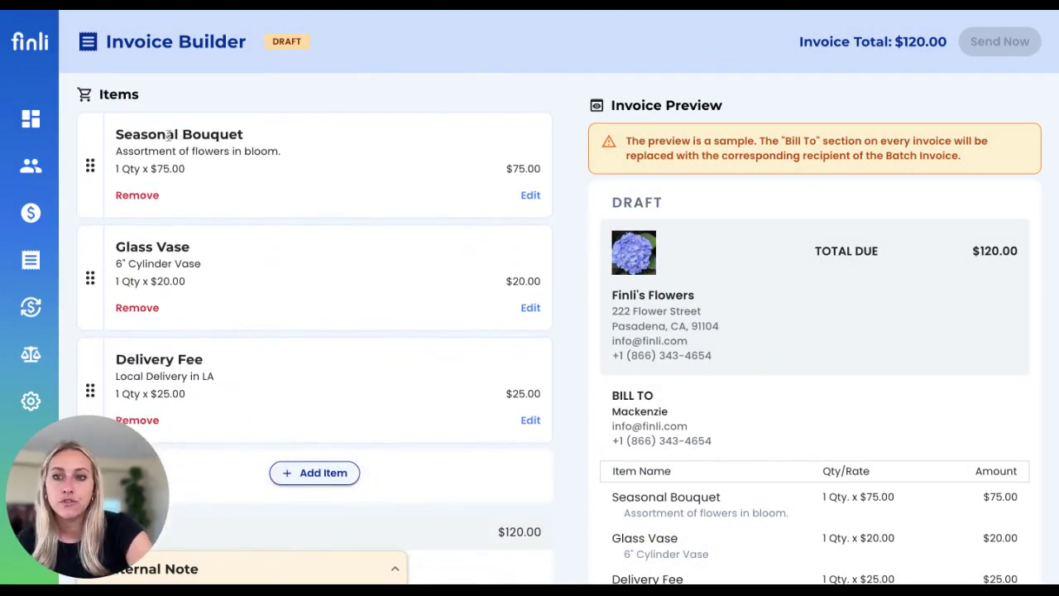
scroll(175, 233, down, 2)
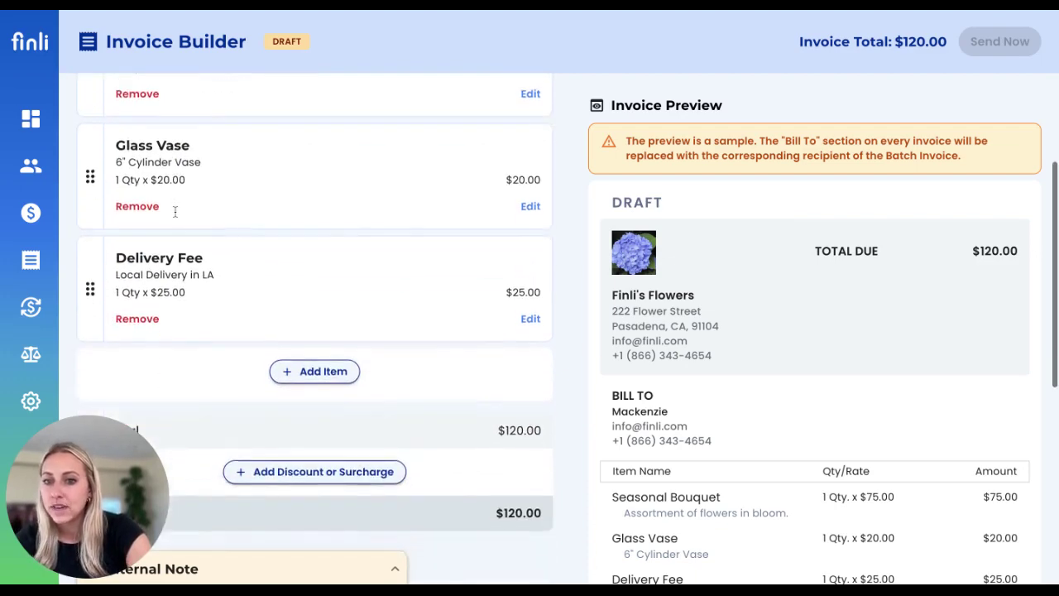
scroll(180, 248, down, 1)
scroll(182, 253, down, 1)
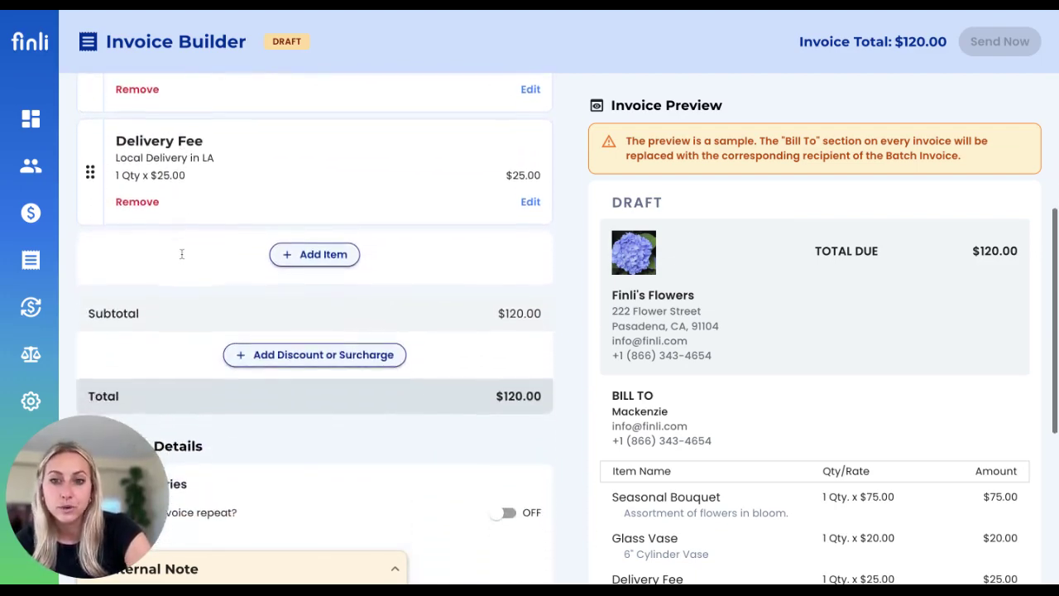
Step: Add the existing Summer discount of -$50.00 to the batch invoice
click(294, 354)
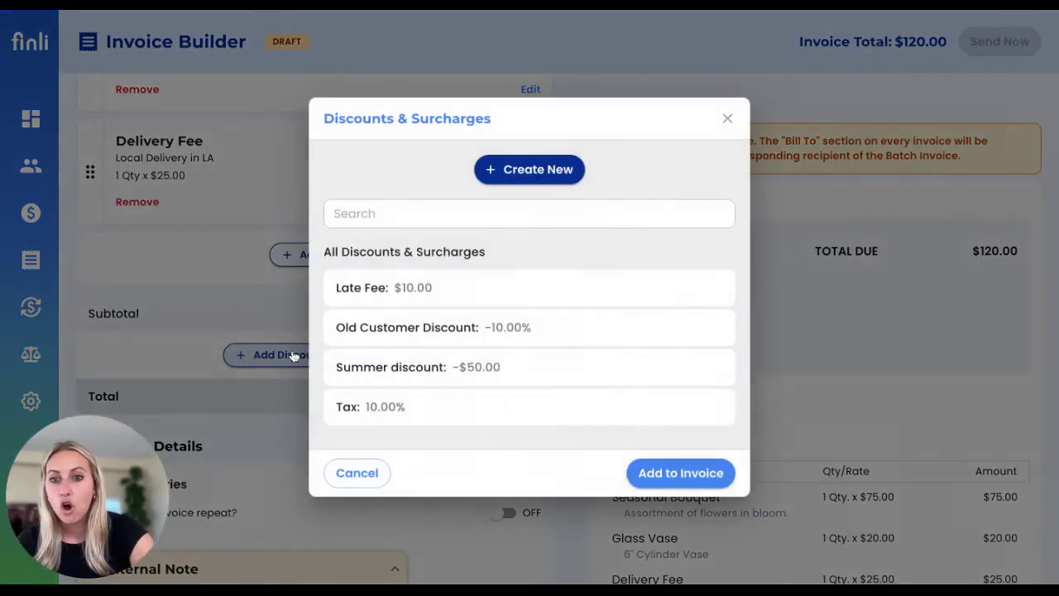
click(461, 373)
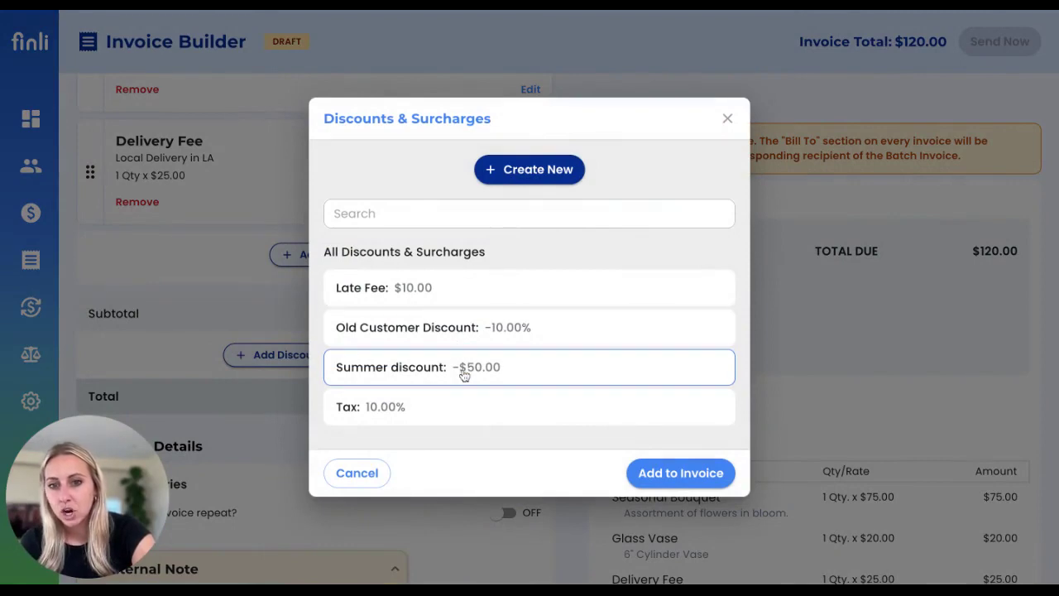
click(676, 474)
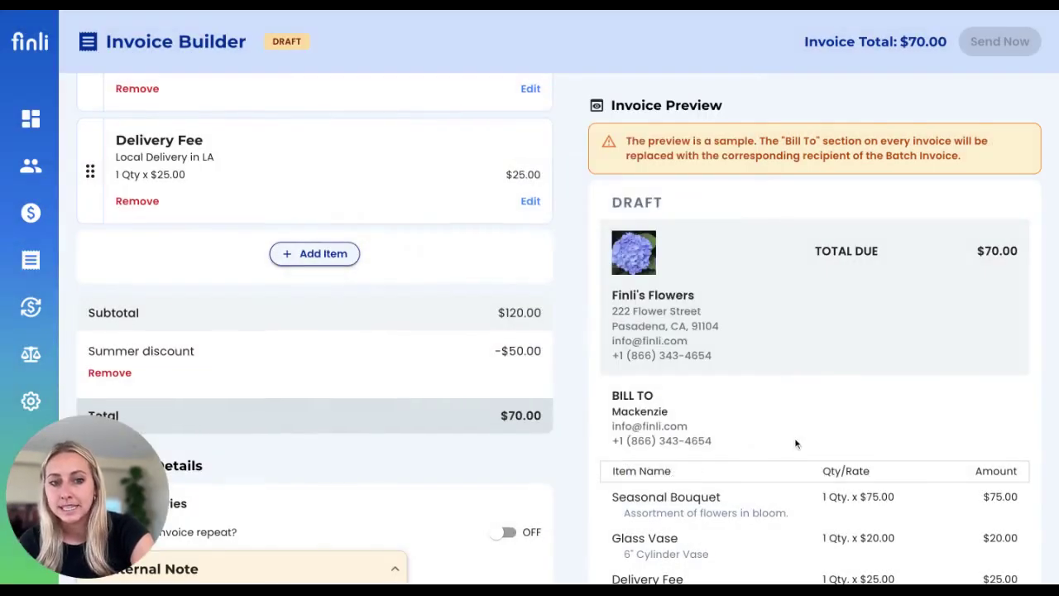
Step: Make the batch invoice a recurring series and set its due date to 7/31/2023
scroll(795, 444, down, 1)
scroll(472, 354, down, 3)
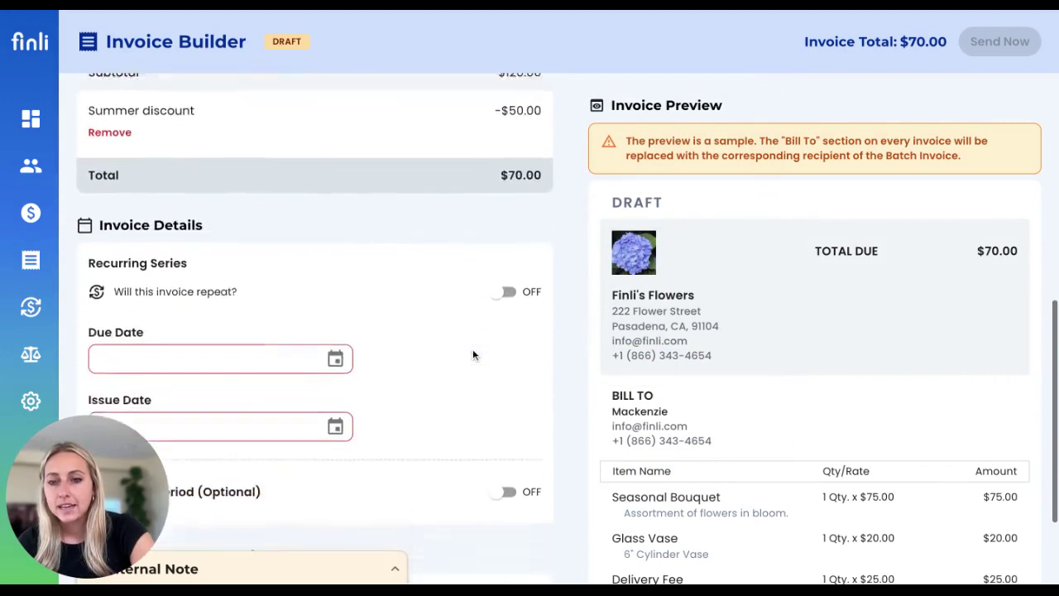
scroll(472, 354, down, 1)
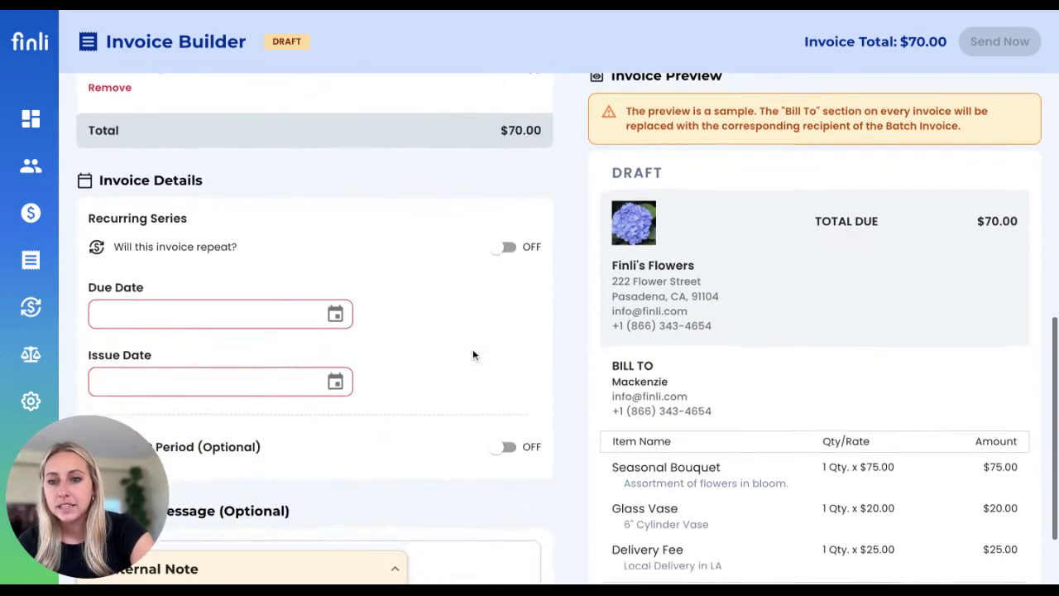
click(502, 247)
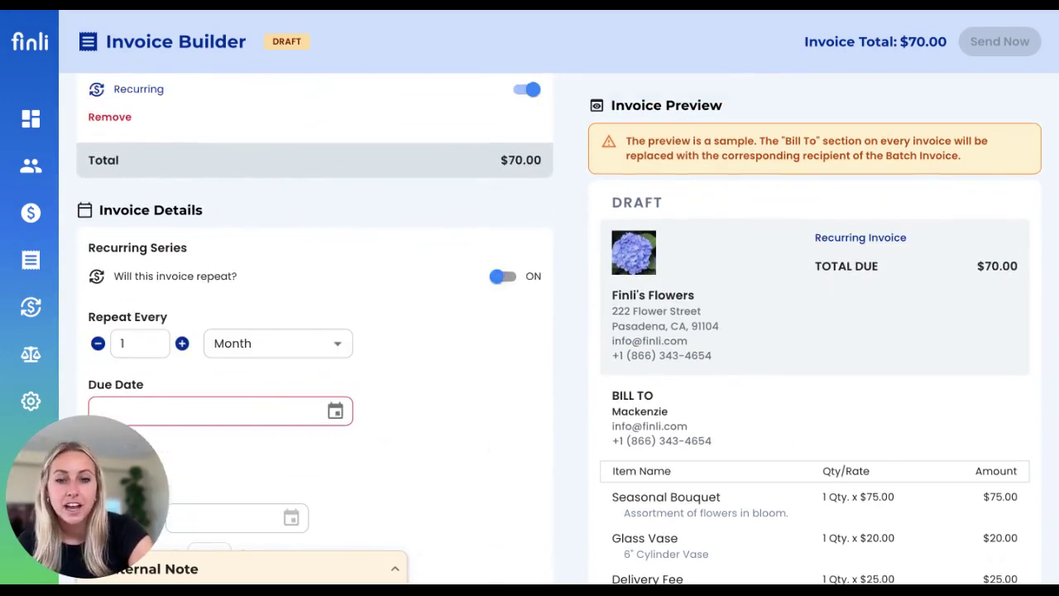
scroll(450, 282, down, 2)
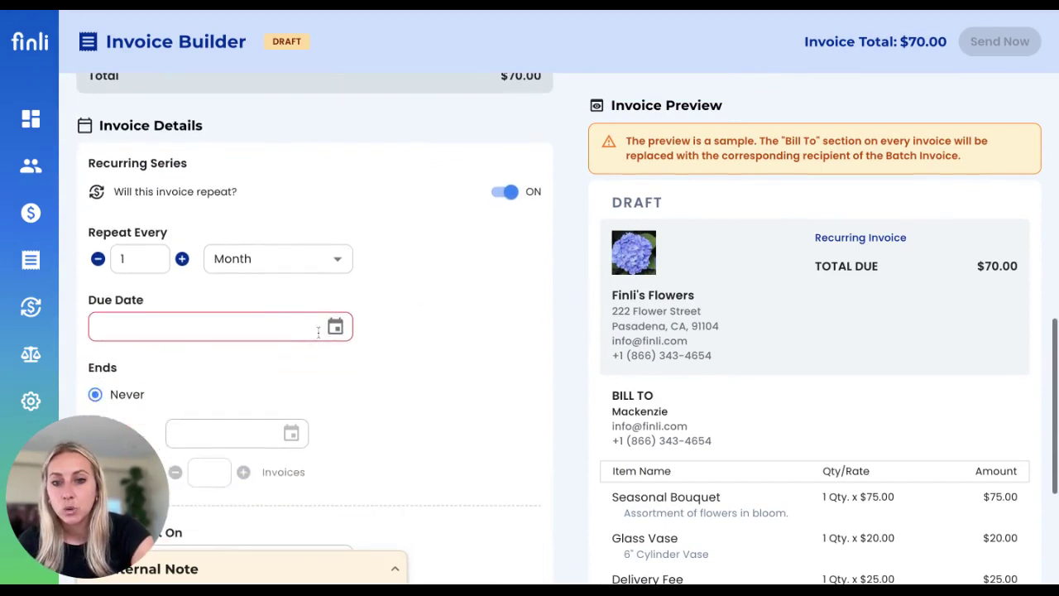
click(335, 327)
click(113, 289)
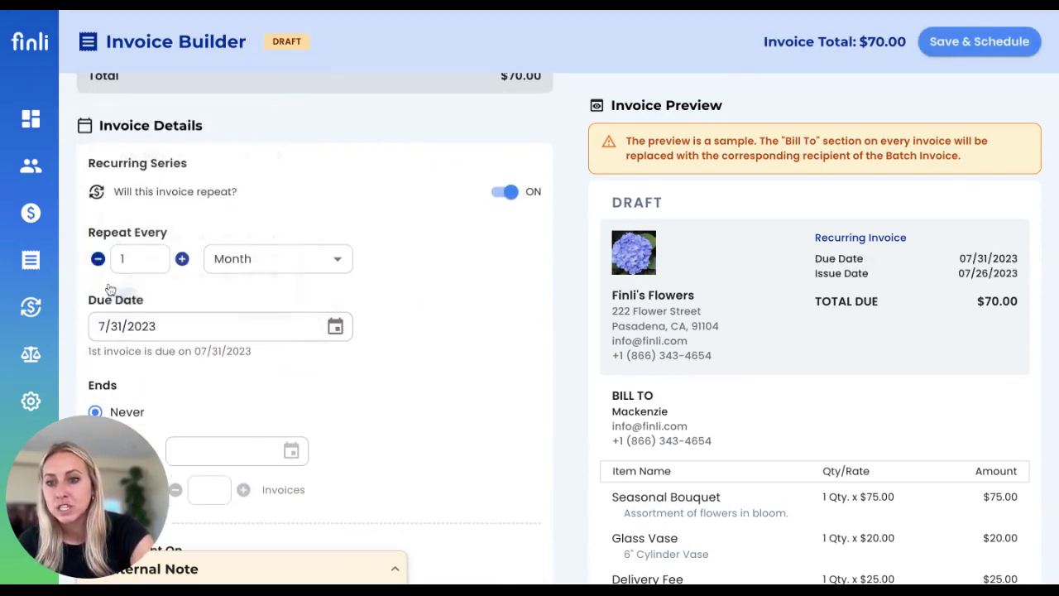
Step: Set the recurring series to end after 6 invoices
scroll(358, 363, down, 2)
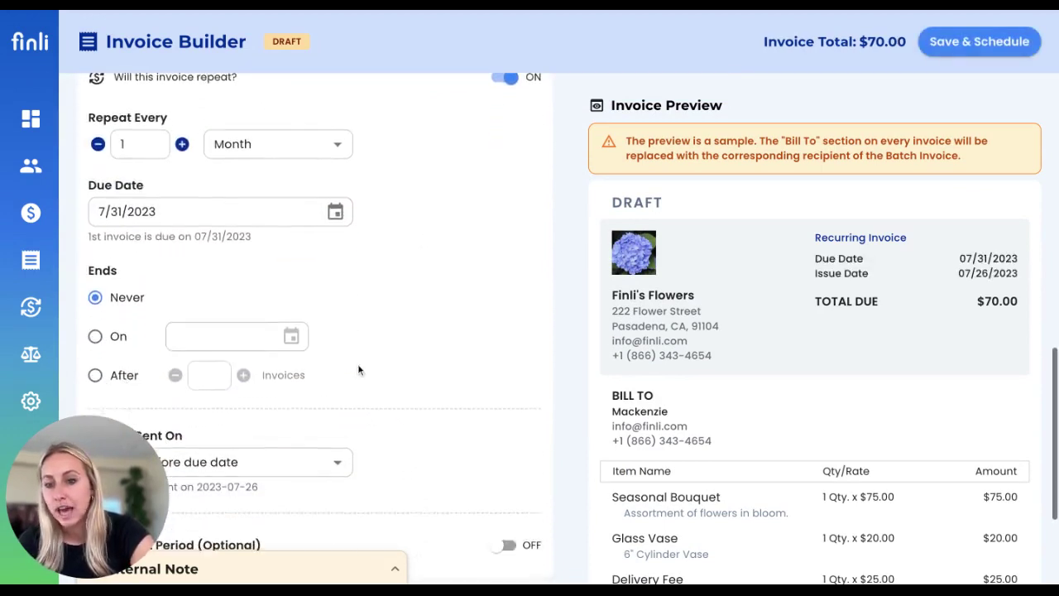
click(96, 374)
double_click(203, 373)
text(6)
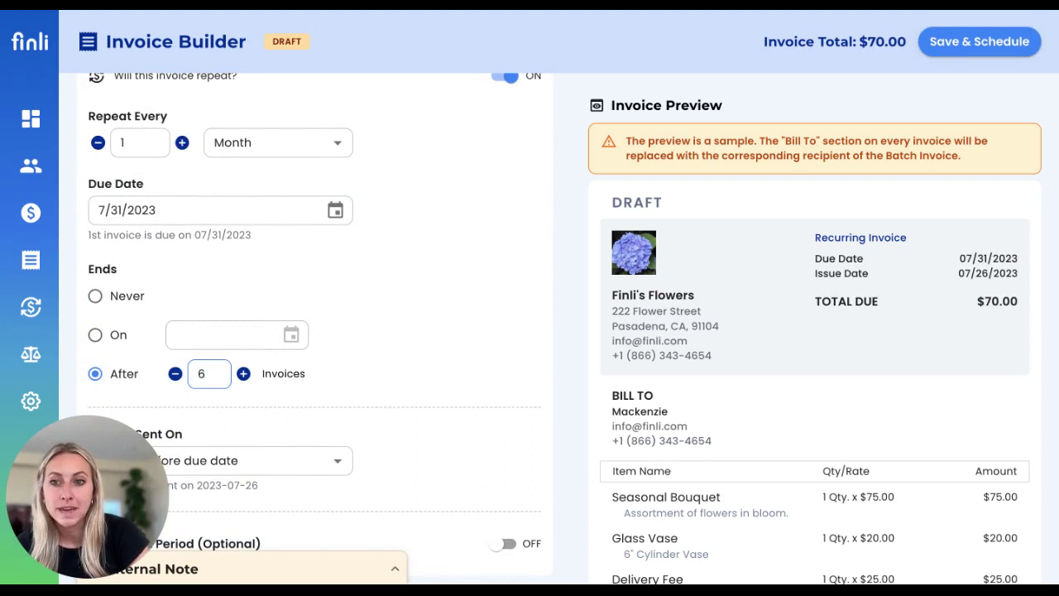
Step: Set the invoice sending time to 3 days before the due date
scroll(315, 331, up, 1)
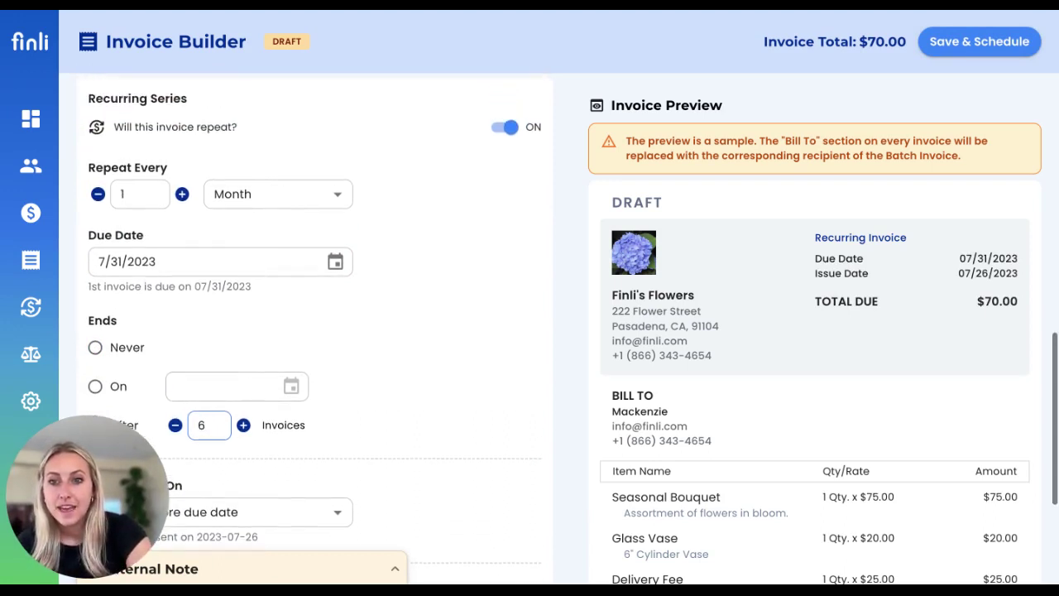
scroll(314, 331, down, 2)
scroll(331, 331, down, 1)
click(339, 300)
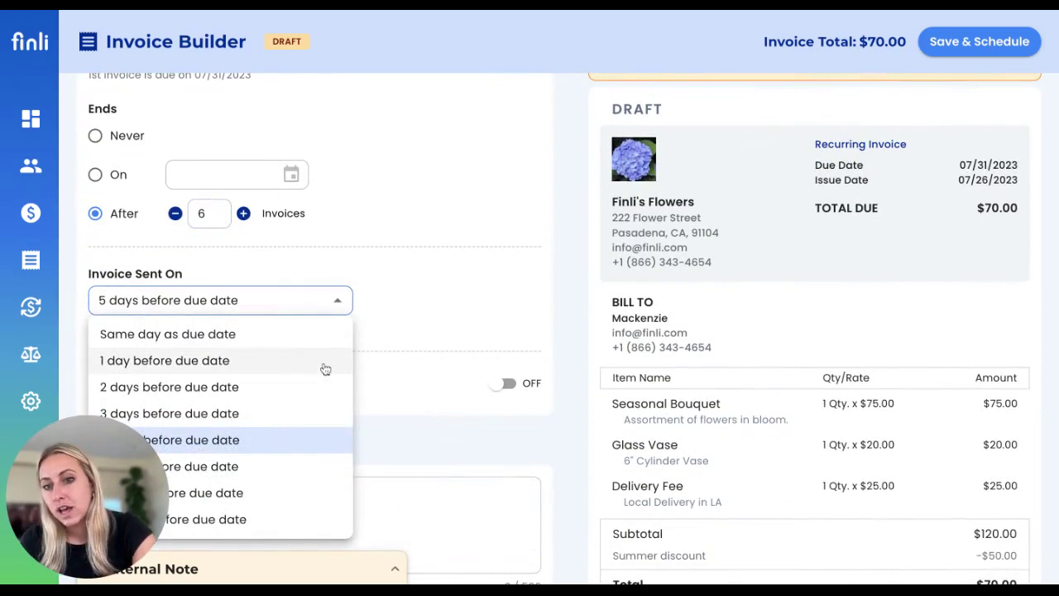
click(310, 413)
scroll(392, 290, down, 1)
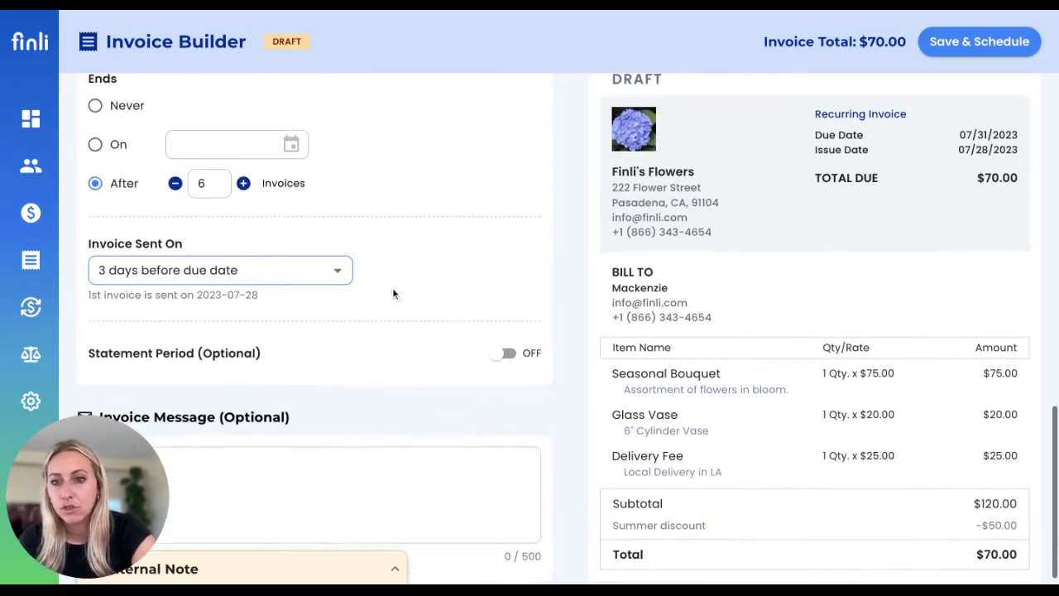
Step: Turn off recurring for the Glass Vase item and compare it with the Seasonal Bouquet in the invoice preview
scroll(392, 287, up, 5)
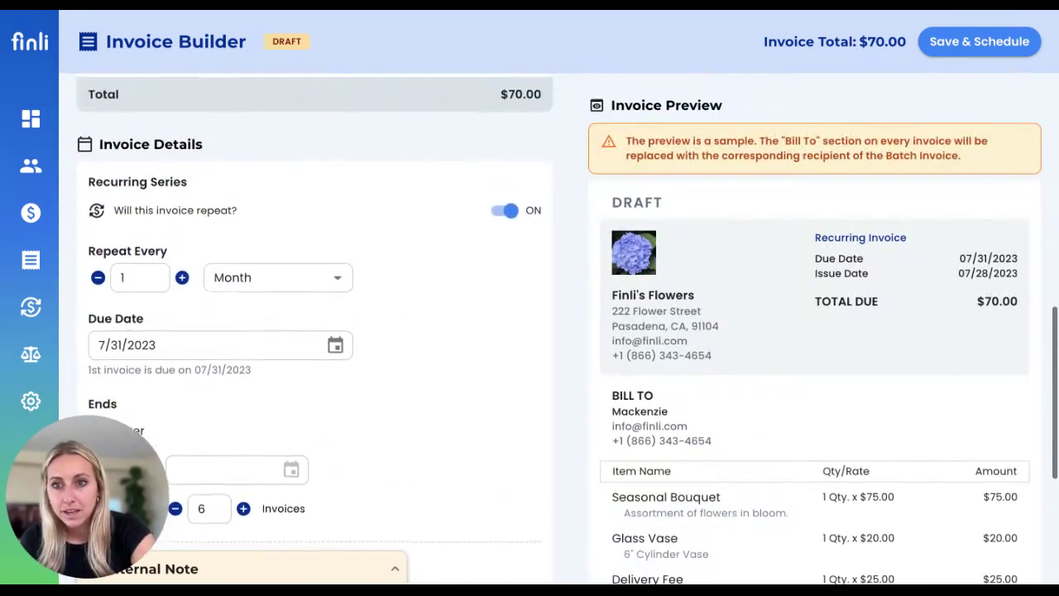
scroll(236, 346, up, 1)
click(149, 354)
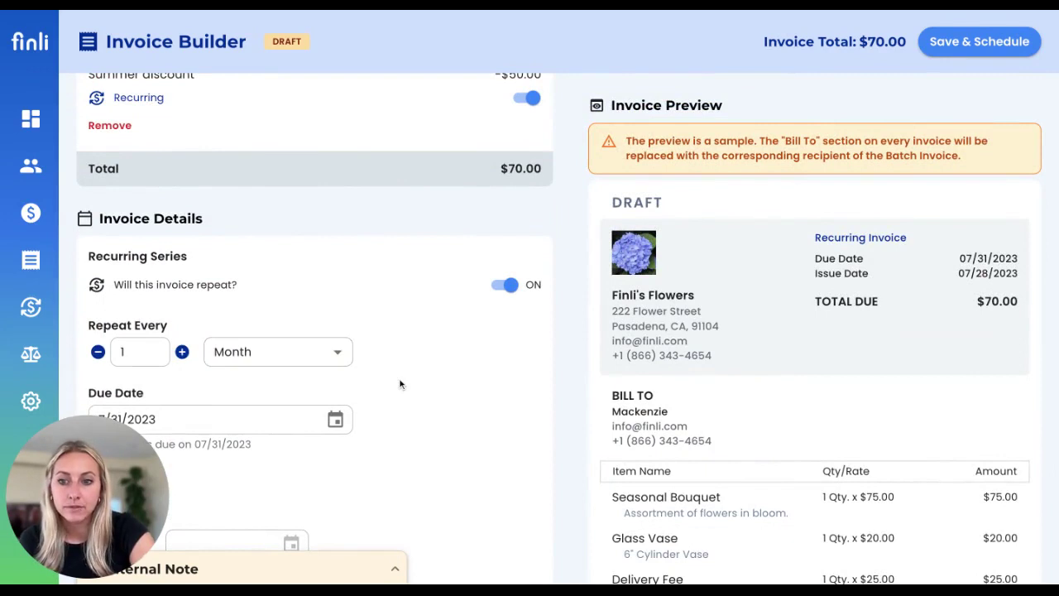
scroll(400, 384, up, 3)
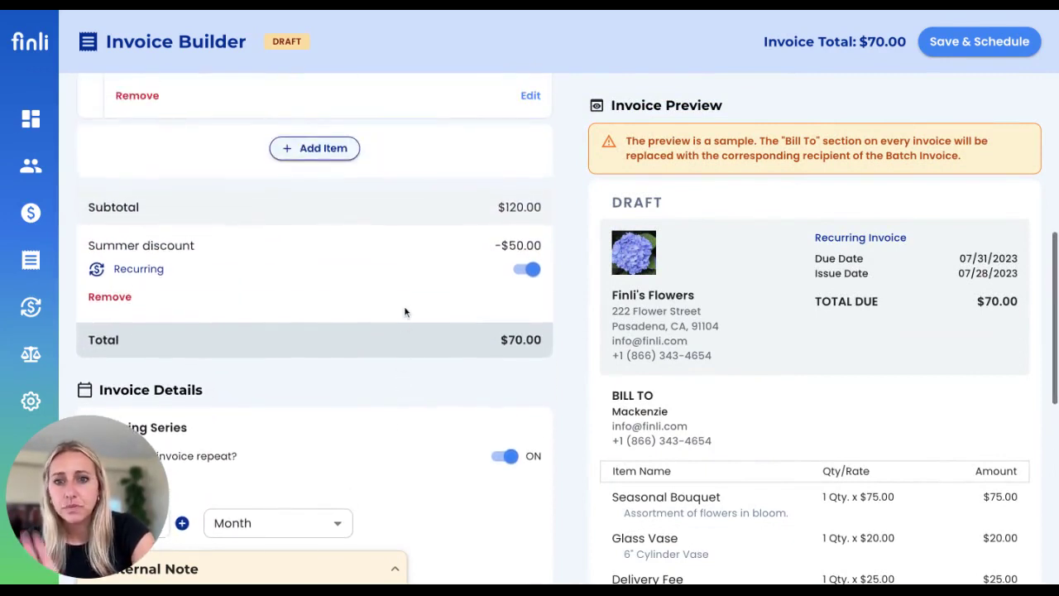
scroll(404, 311, up, 4)
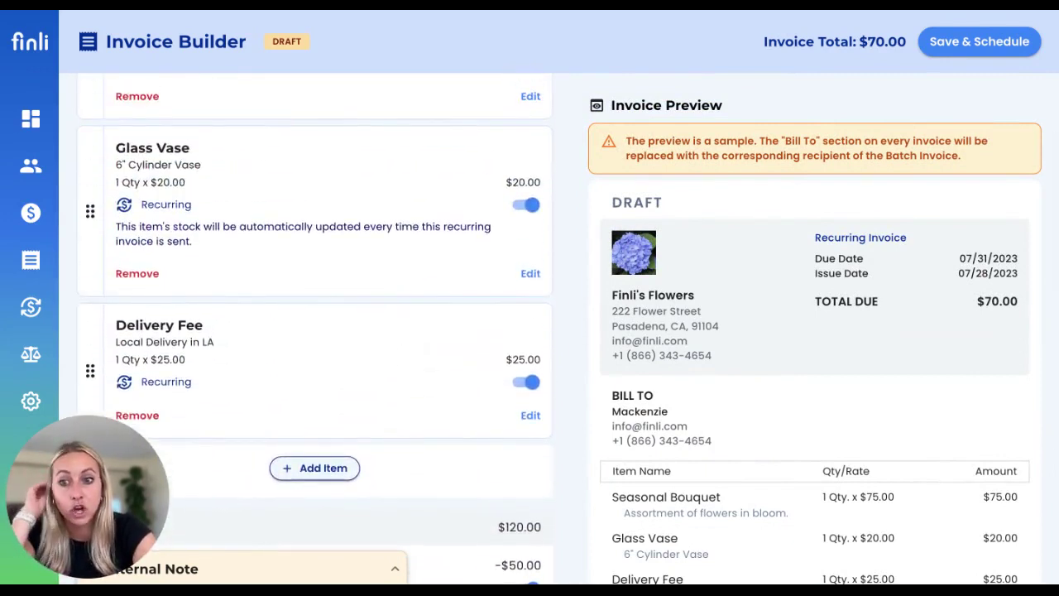
scroll(405, 311, up, 2)
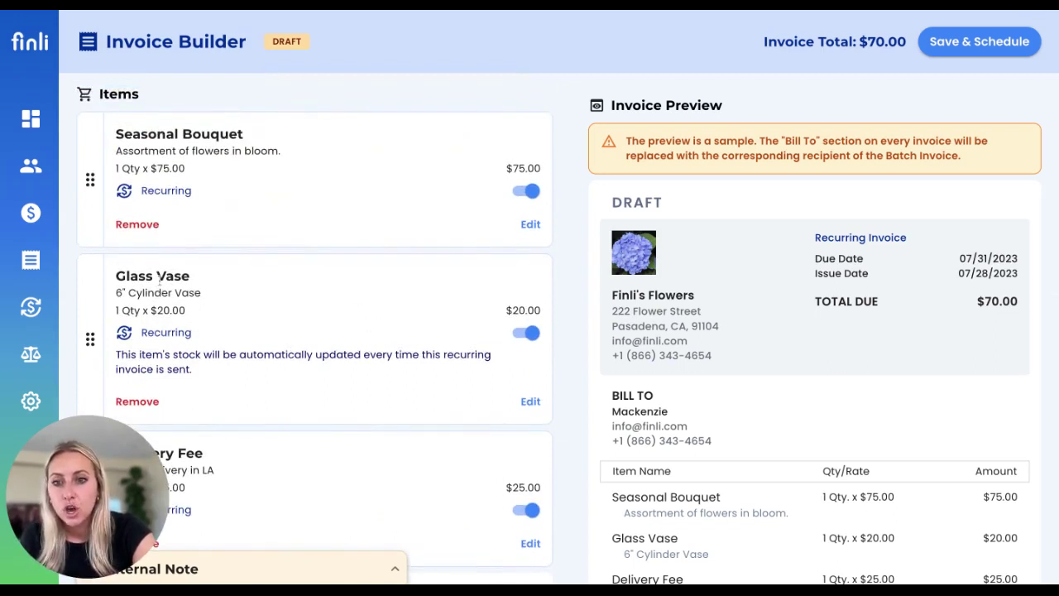
click(525, 337)
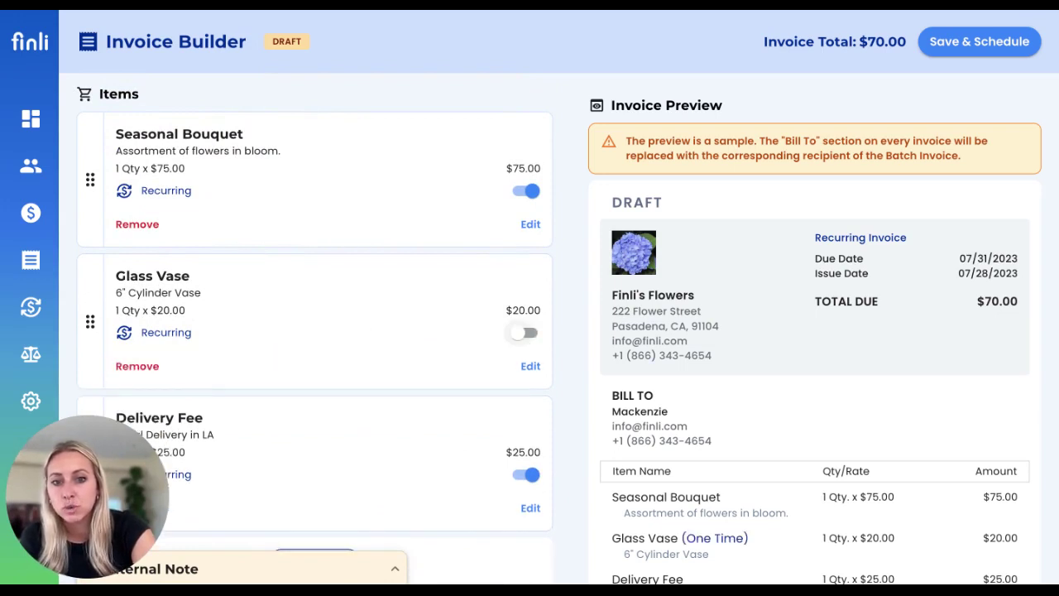
scroll(502, 419, down, 15)
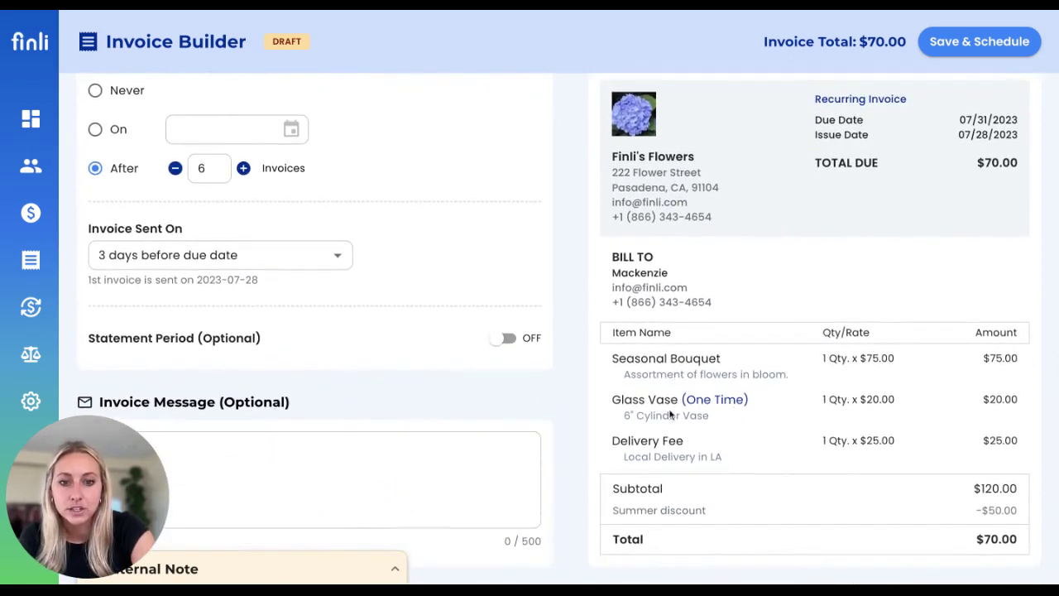
drag(613, 399, 749, 403)
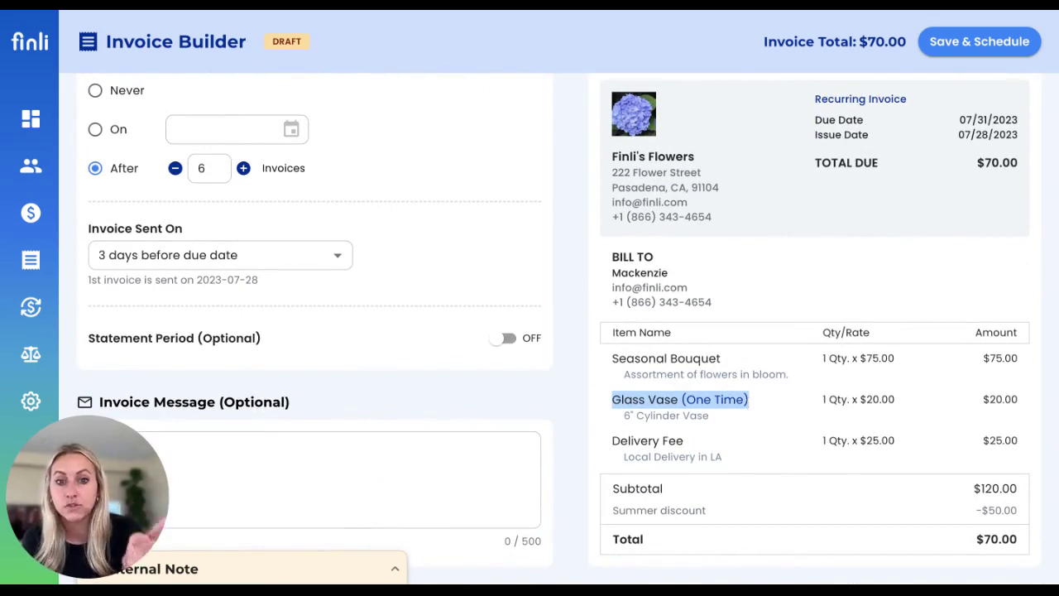
click(718, 454)
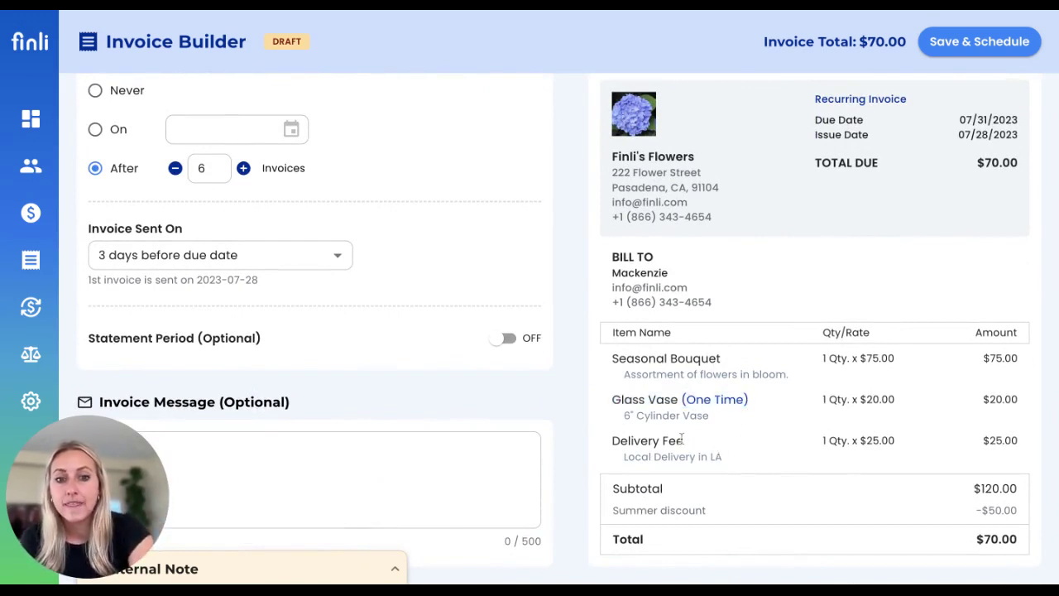
triple_click(704, 359)
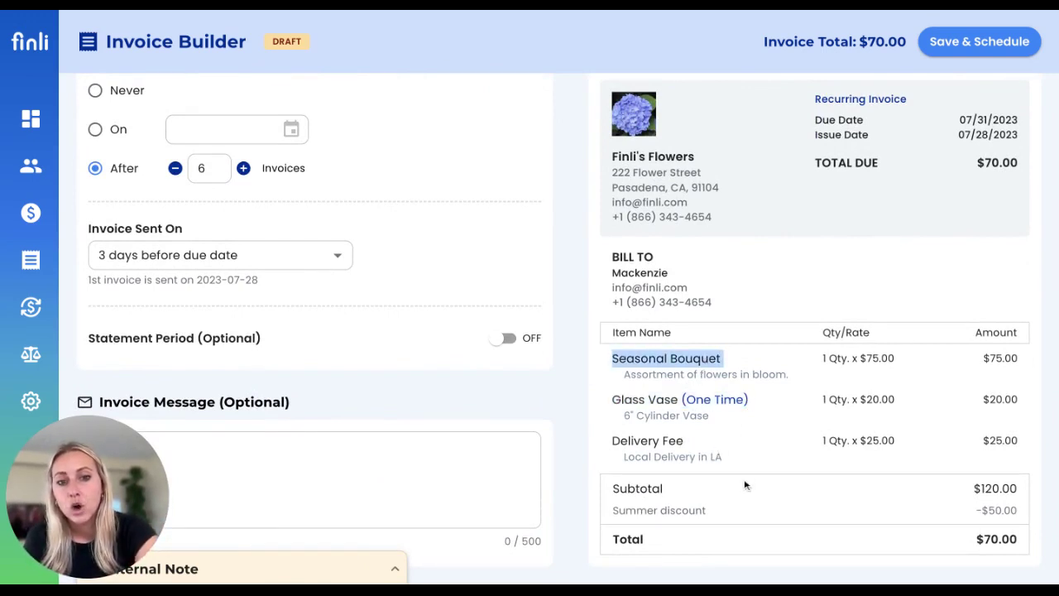
Step: Turn off recurring for the Summer discount and check its entry in the invoice preview
scroll(286, 273, up, 10)
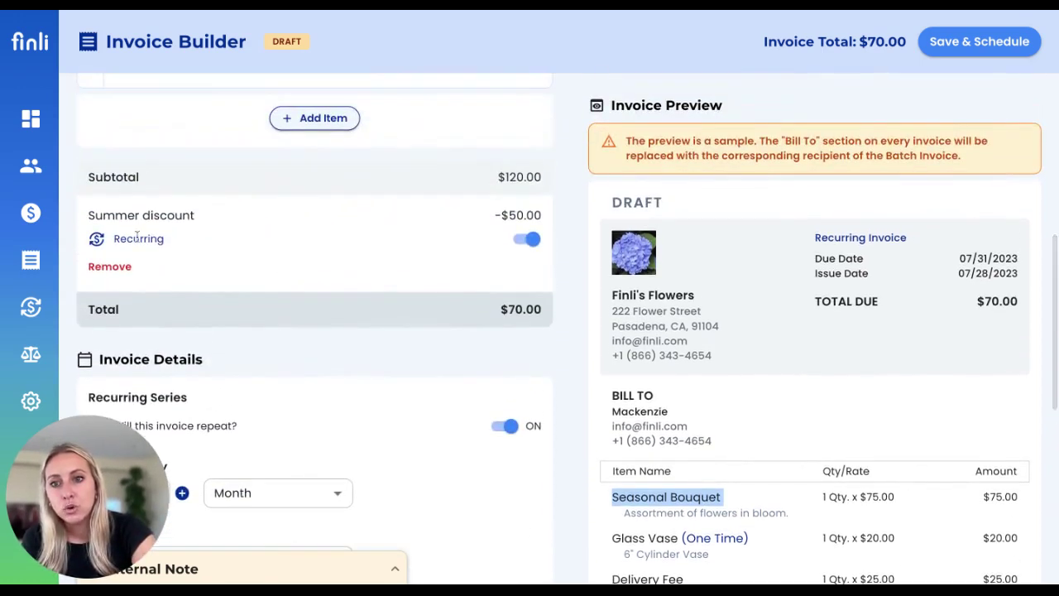
click(524, 245)
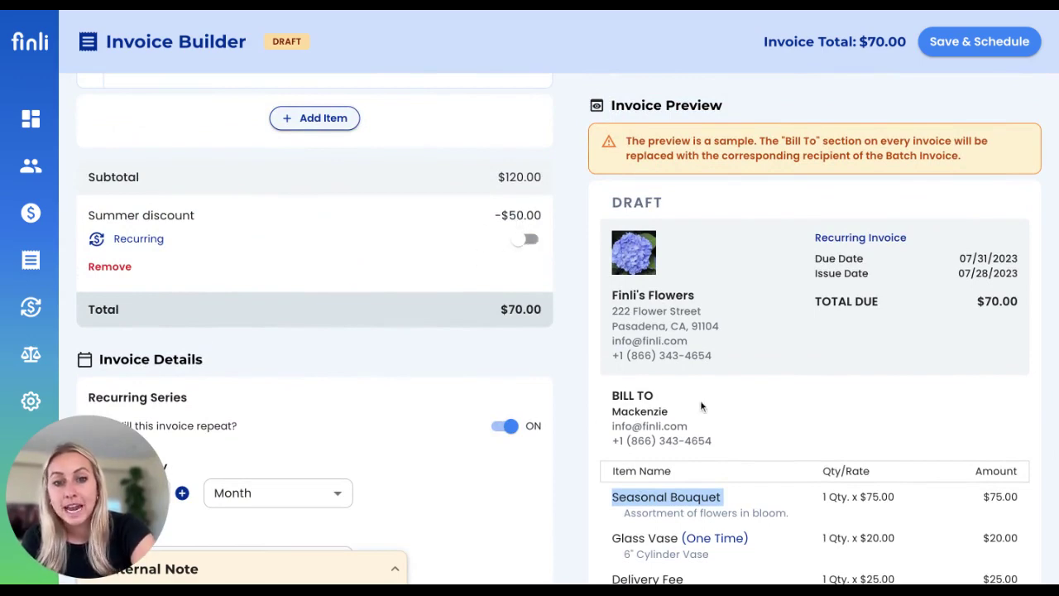
scroll(513, 439, down, 7)
scroll(514, 439, up, 1)
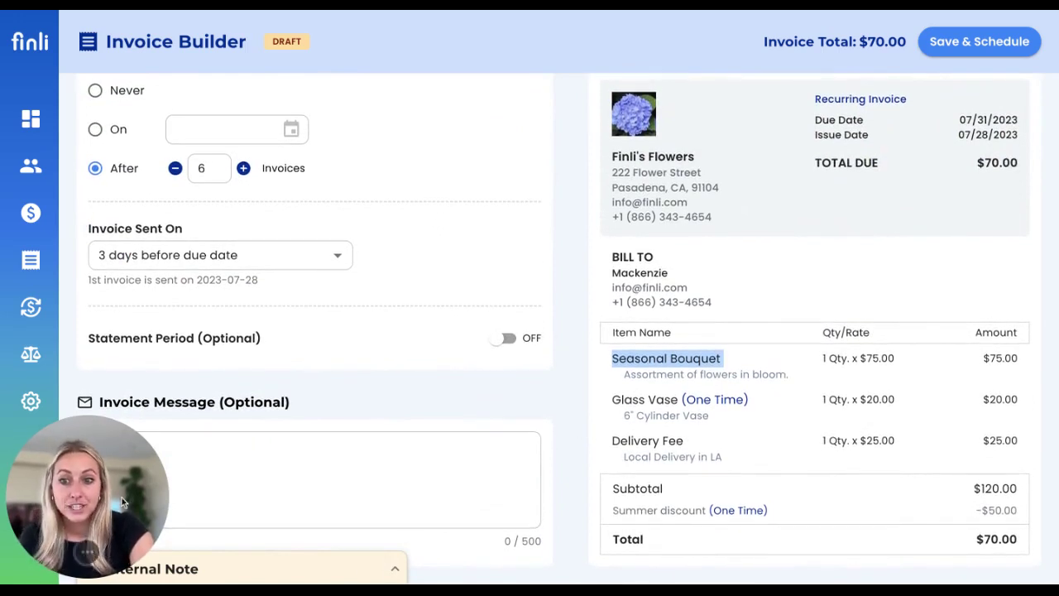
Step: View the draft's internal note area and collapse it again
click(391, 571)
click(397, 428)
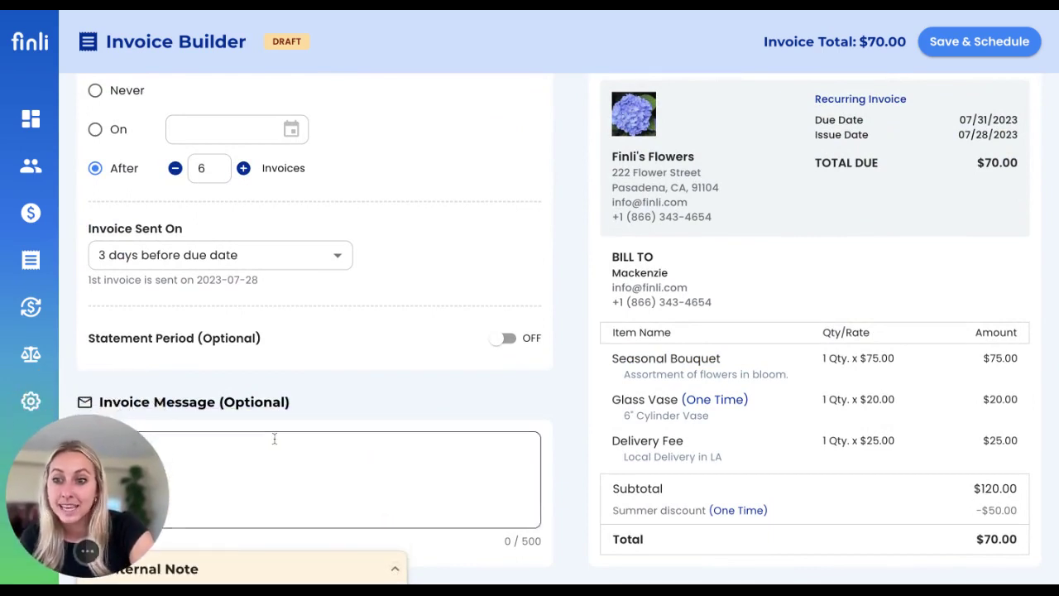
scroll(360, 377, up, 1)
scroll(360, 377, down, 1)
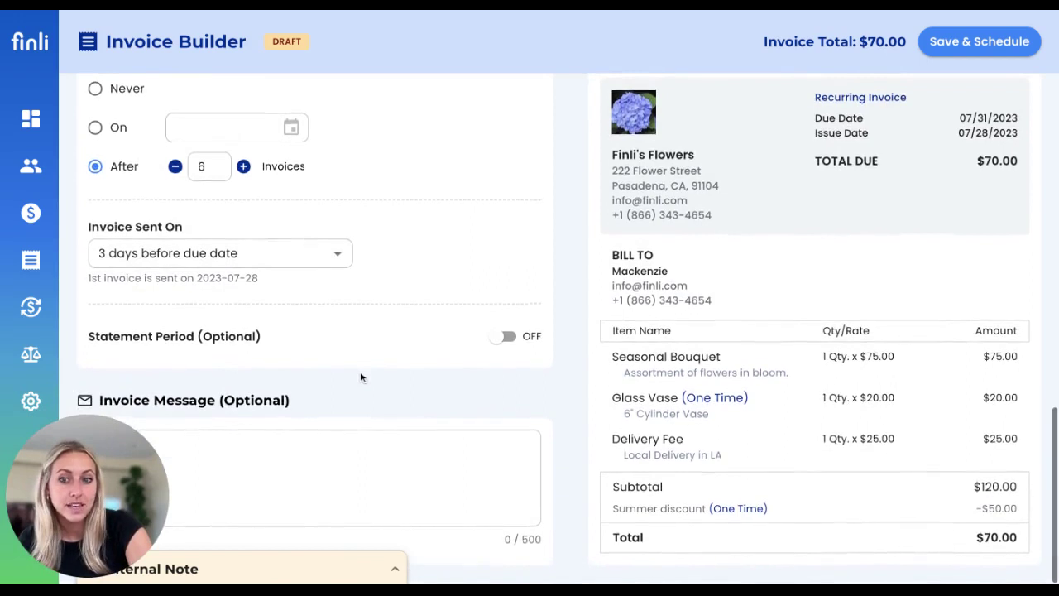
Step: Write the invoice message "Thanks for subscribing to our Monthly Flower Delivery Subscription!"
click(333, 463)
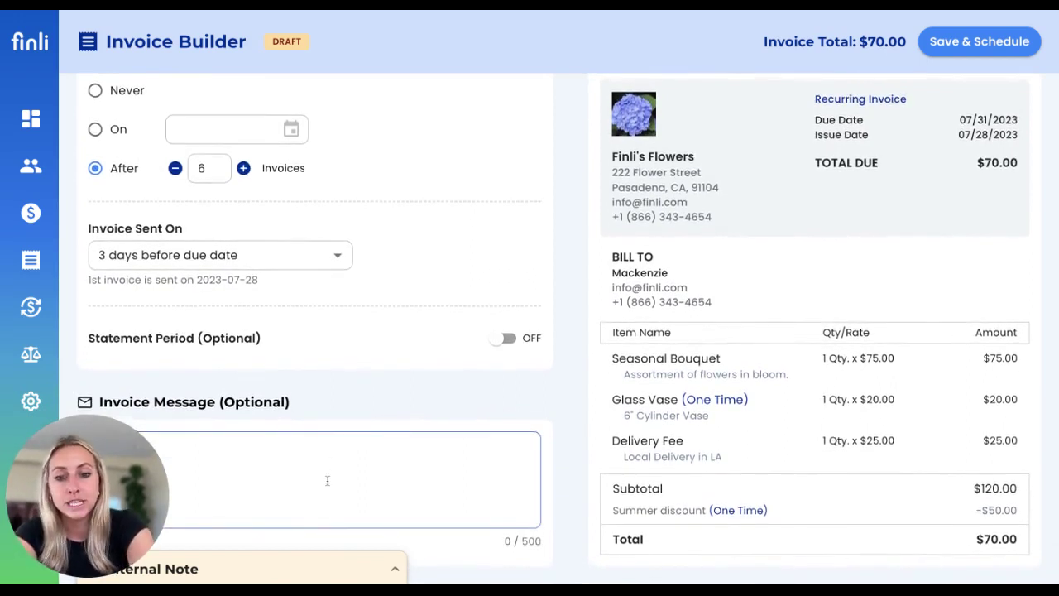
text(Thanks for)
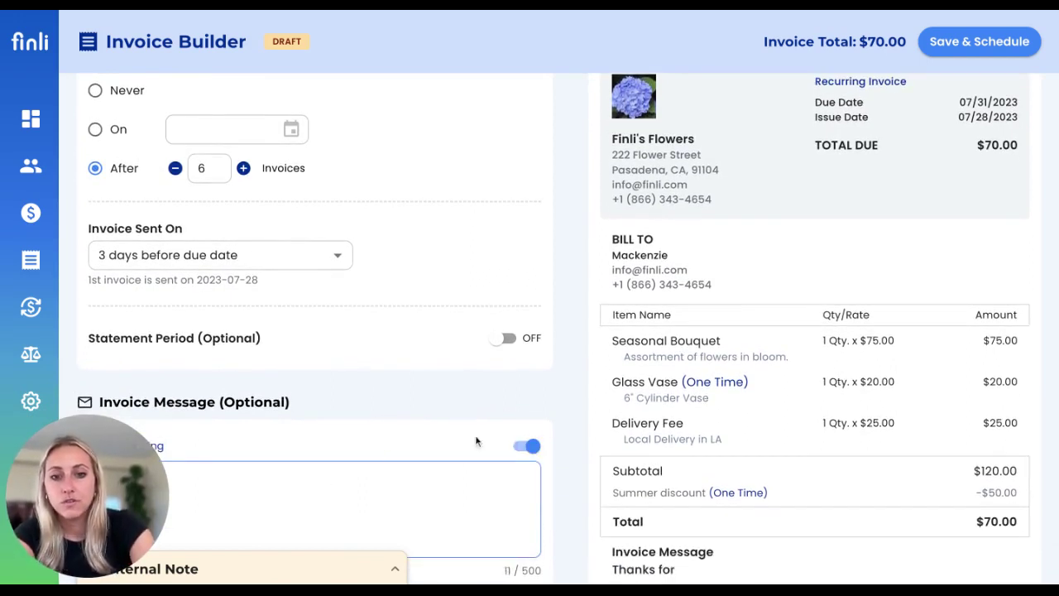
scroll(512, 440, down, 1)
text(subscr)
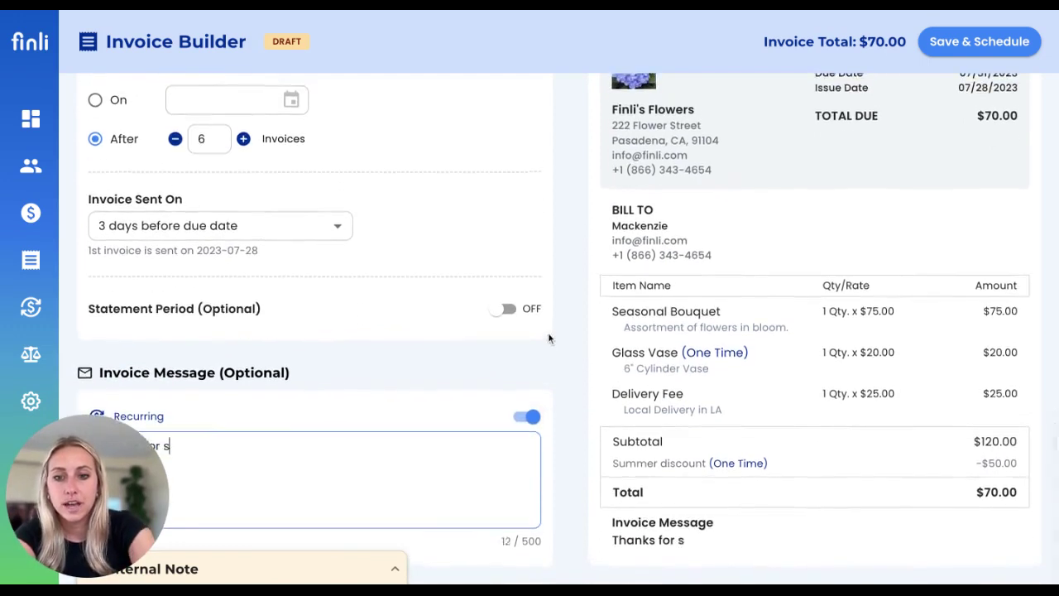
text(ibing )
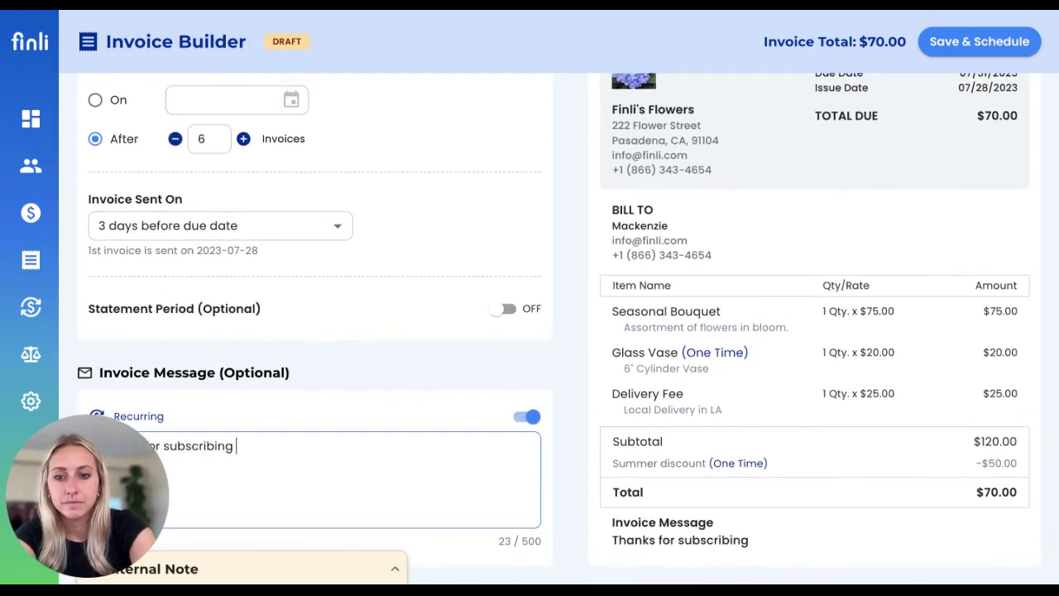
text(to our Monthly Flower)
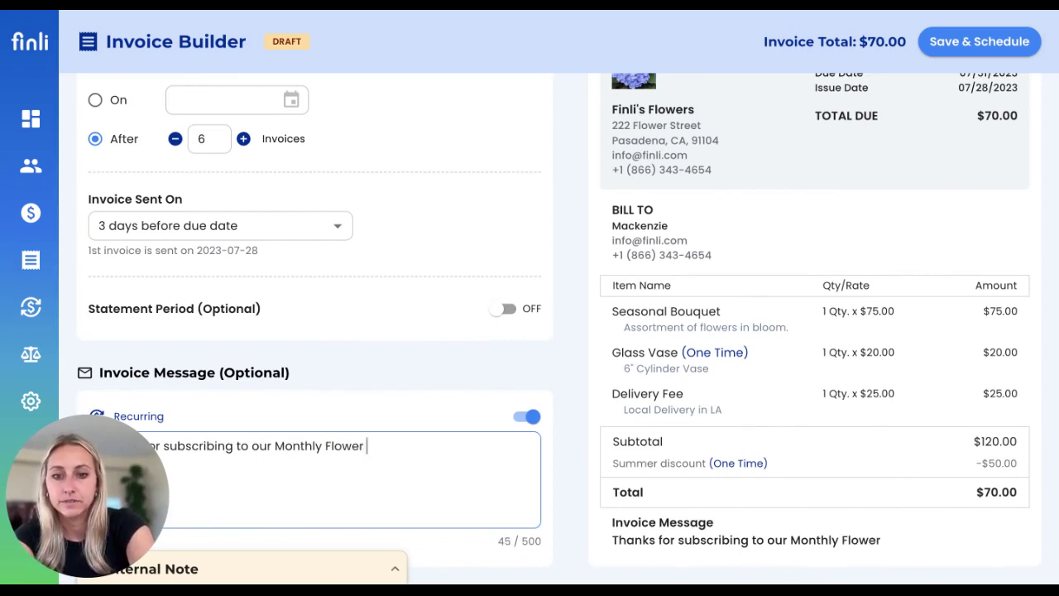
text( Delivery Subscription!)
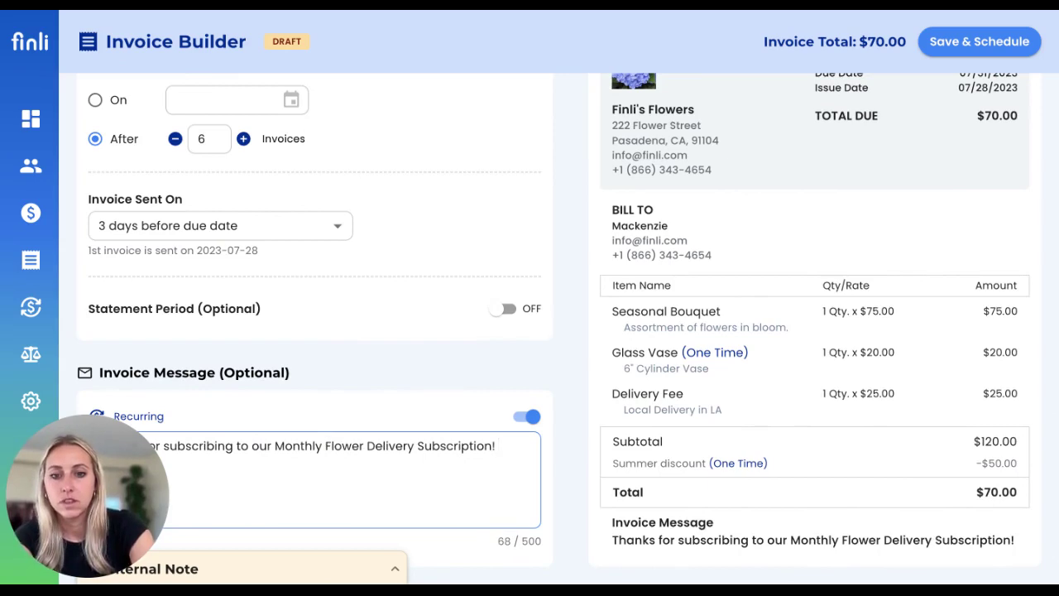
Step: Save and schedule the batch invoice and confirm sending it to all recipients
click(1009, 53)
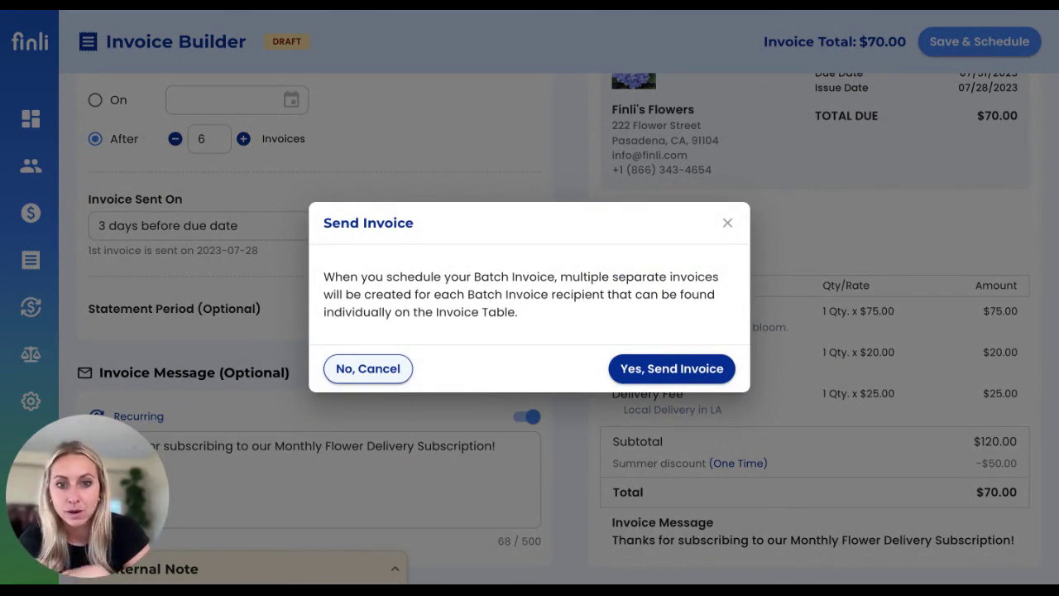
click(653, 370)
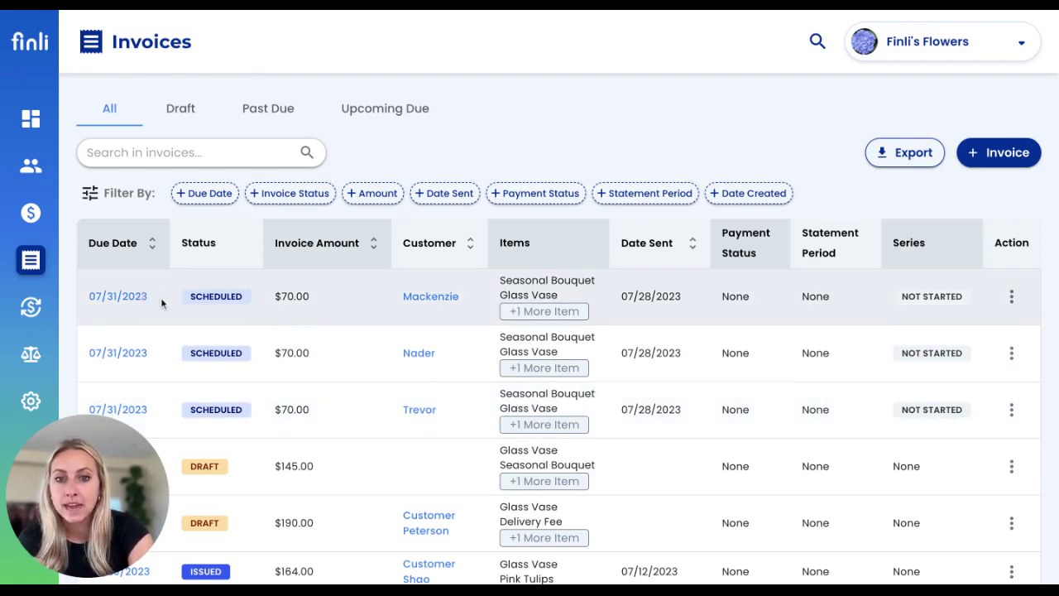
Step: Open the customer profile from the first scheduled invoice and examine the contact information, status, address and tags
click(431, 296)
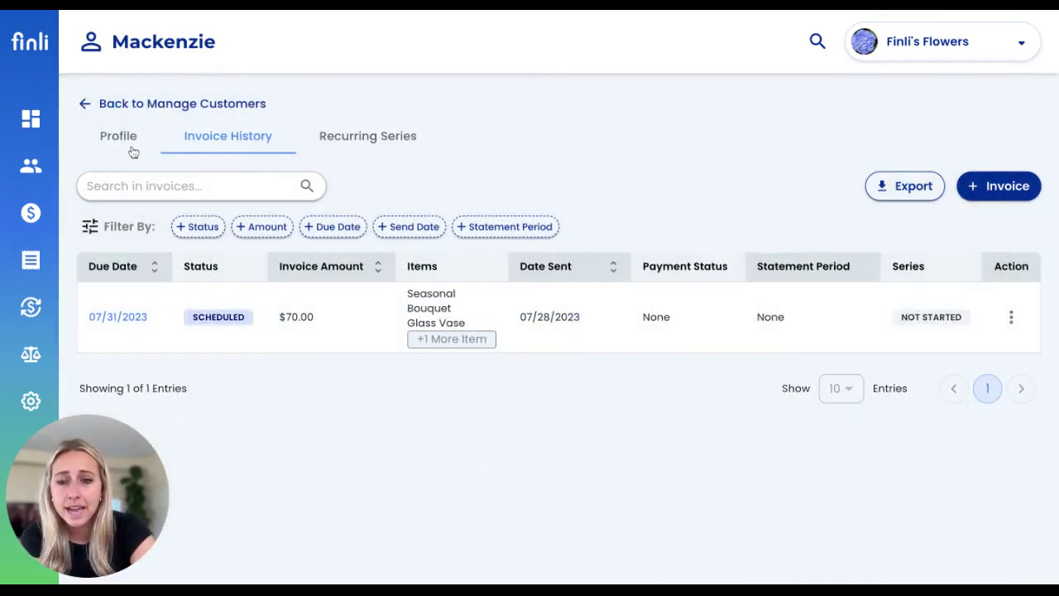
click(116, 142)
scroll(447, 331, down, 1)
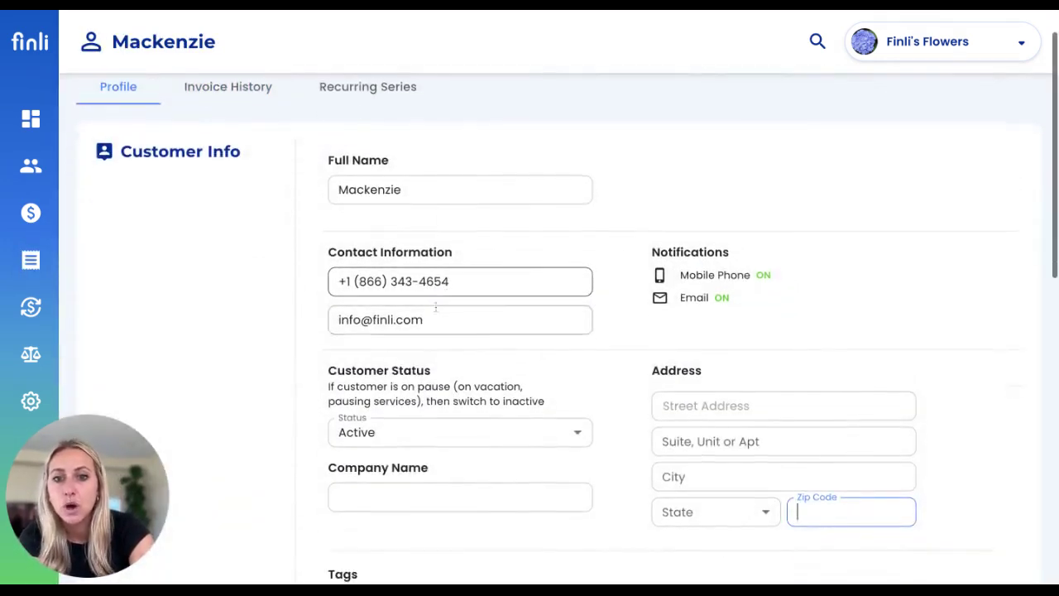
scroll(509, 239, down, 2)
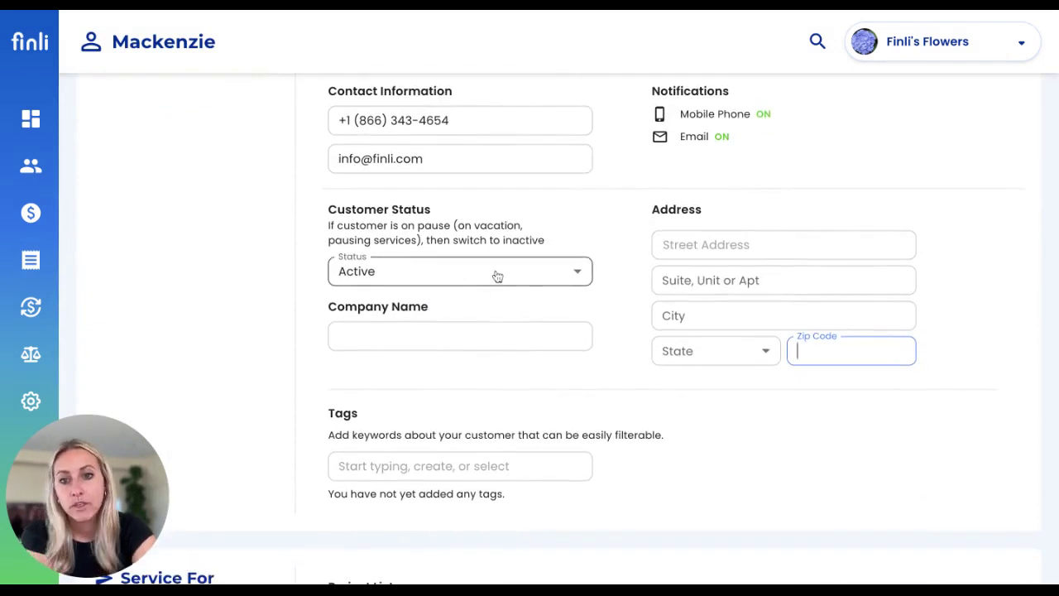
scroll(497, 276, down, 1)
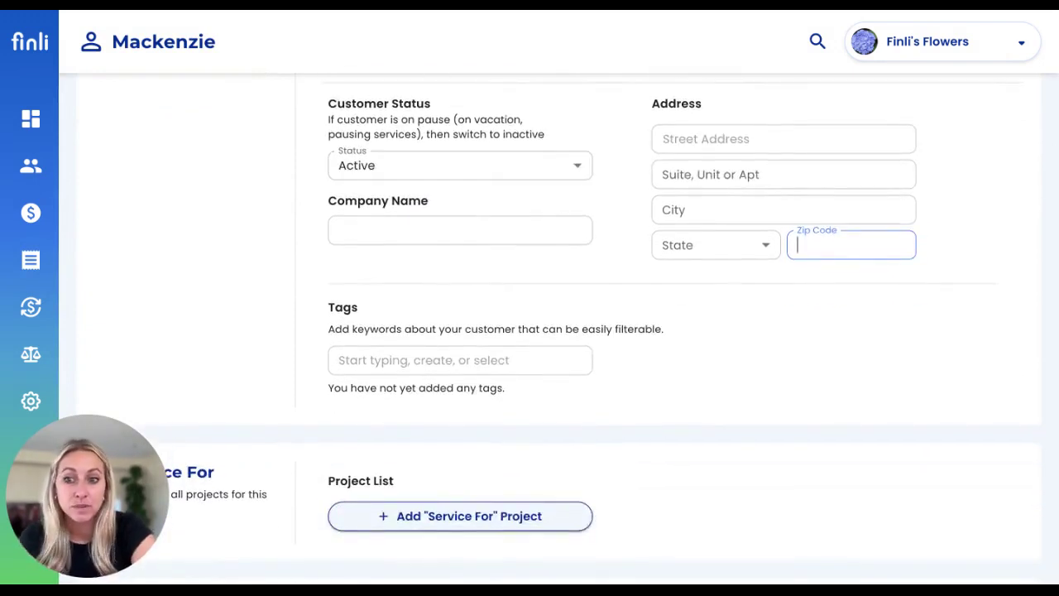
scroll(530, 331, down, 1)
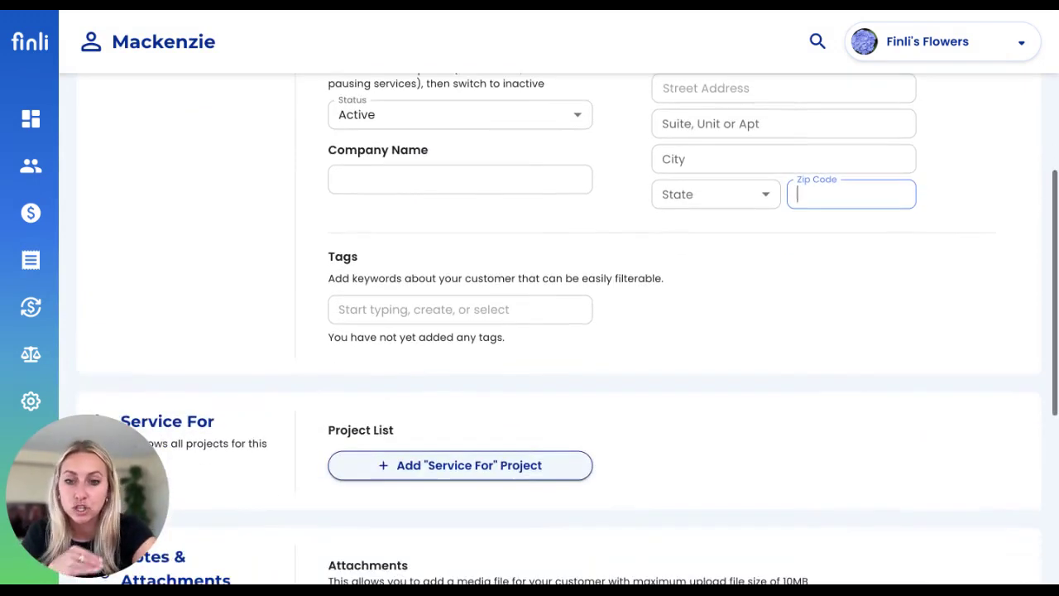
scroll(530, 331, down, 1)
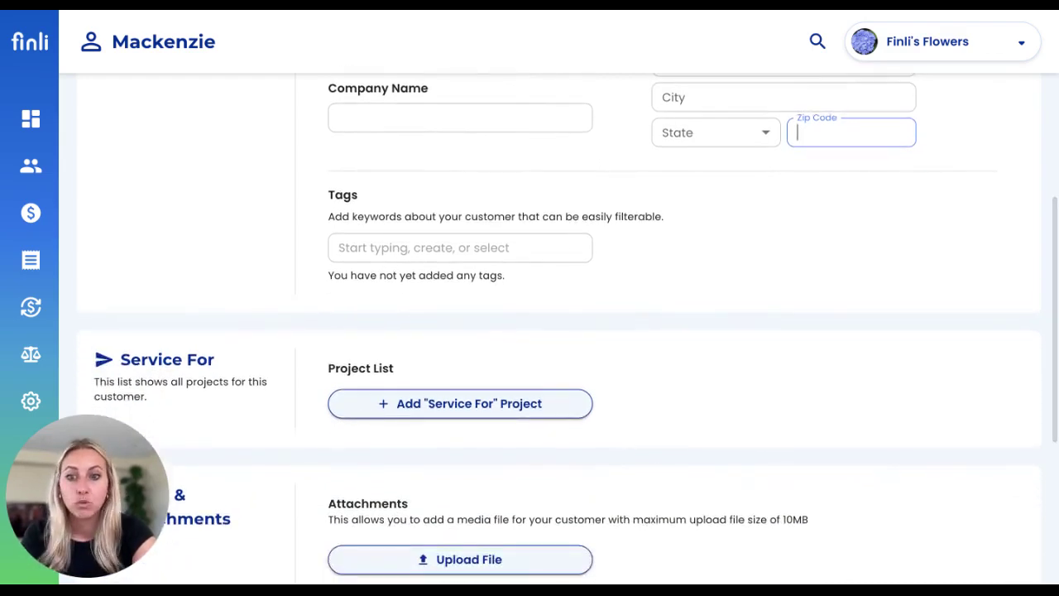
Step: Examine the Service For projects, the attachments and the Internal Notes area of the customer profile
scroll(529, 331, down, 1)
scroll(530, 331, down, 1)
scroll(529, 331, up, 4)
scroll(530, 331, down, 2)
scroll(320, 227, down, 2)
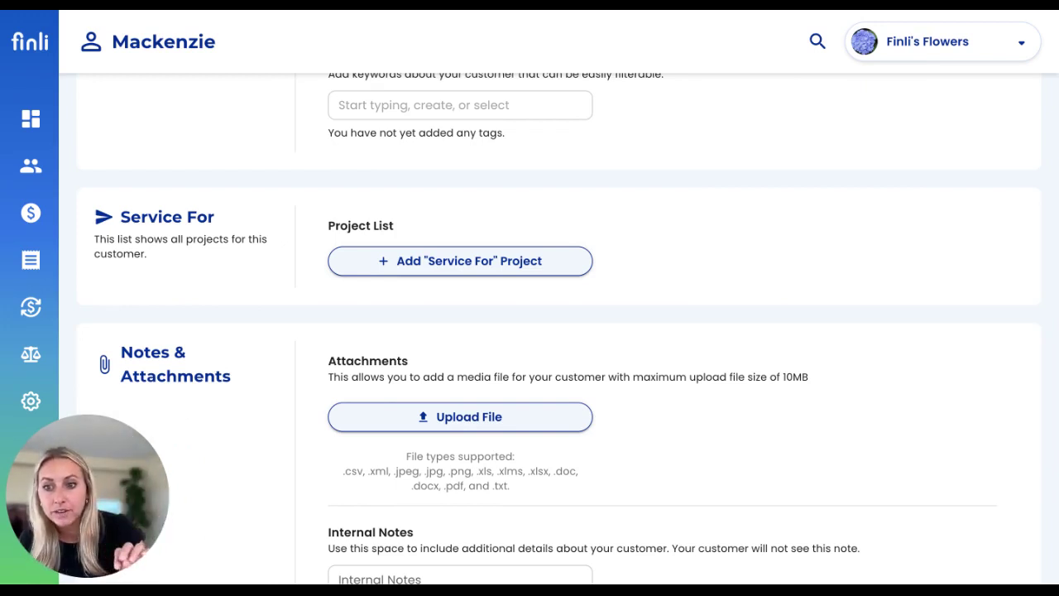
scroll(228, 253, down, 2)
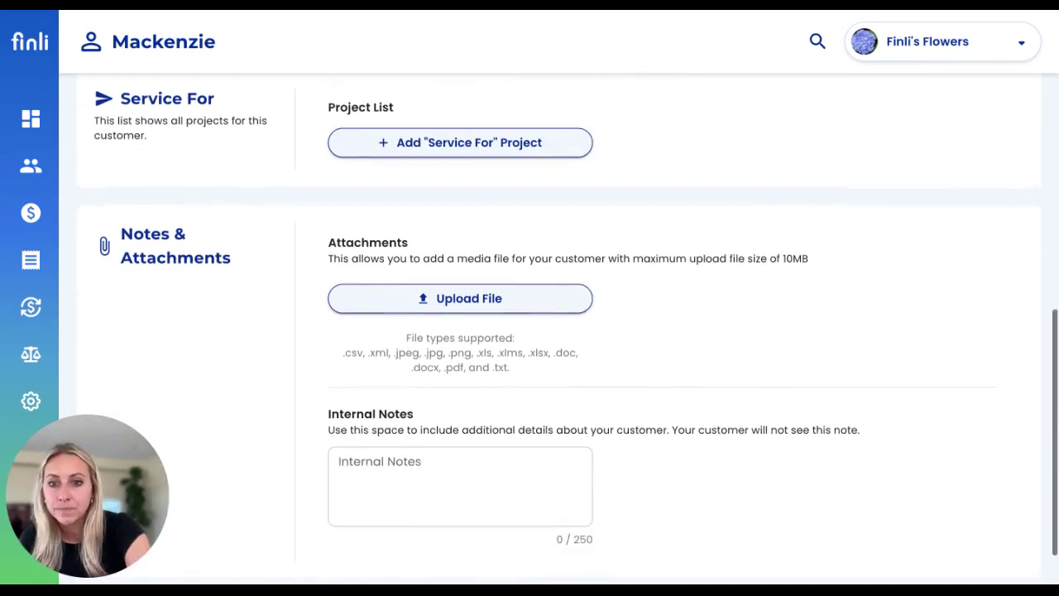
scroll(216, 231, down, 1)
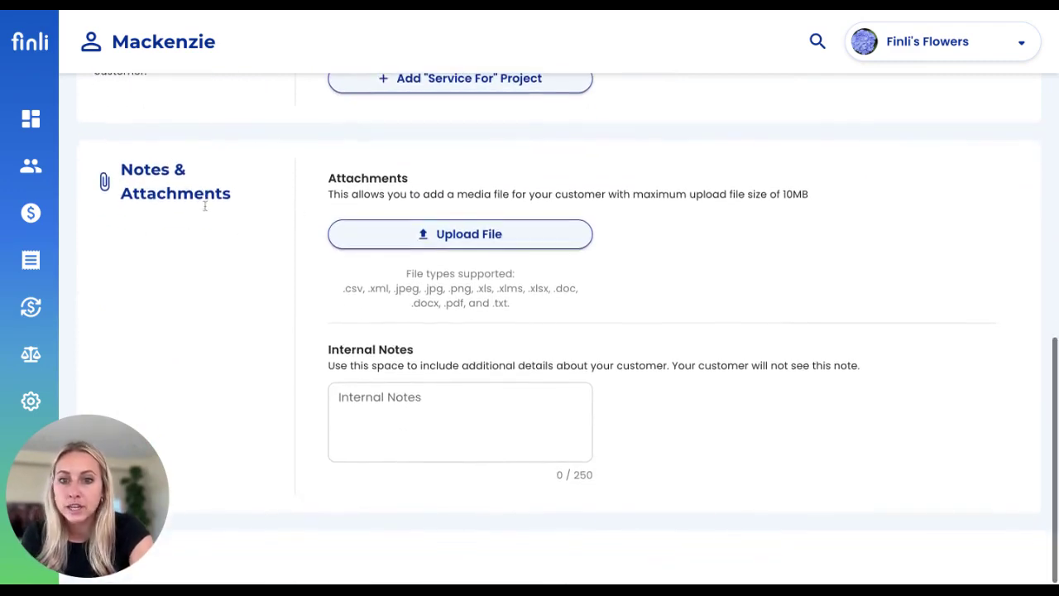
click(403, 412)
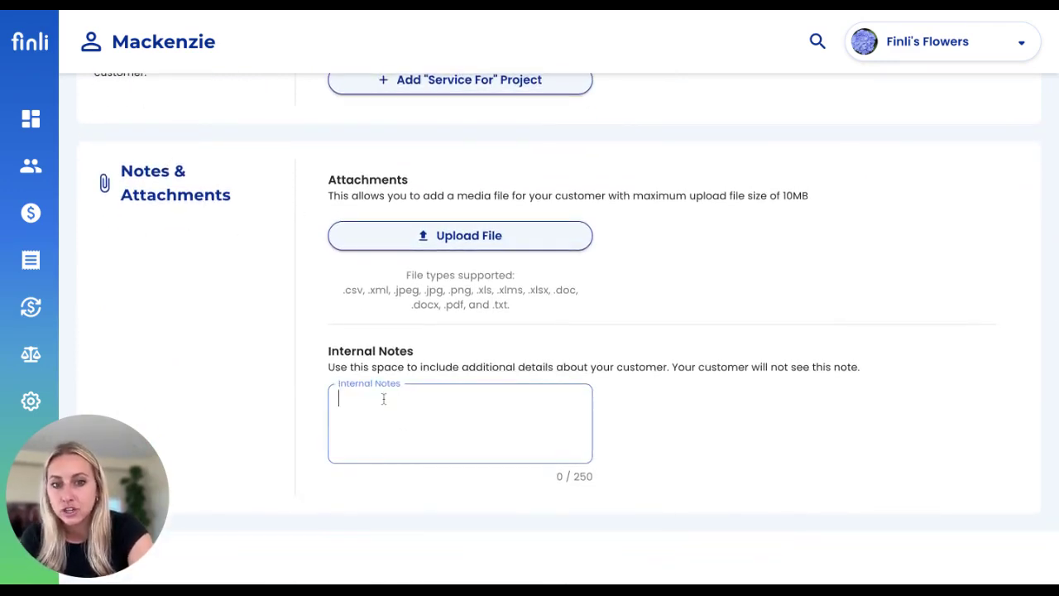
scroll(288, 320, up, 10)
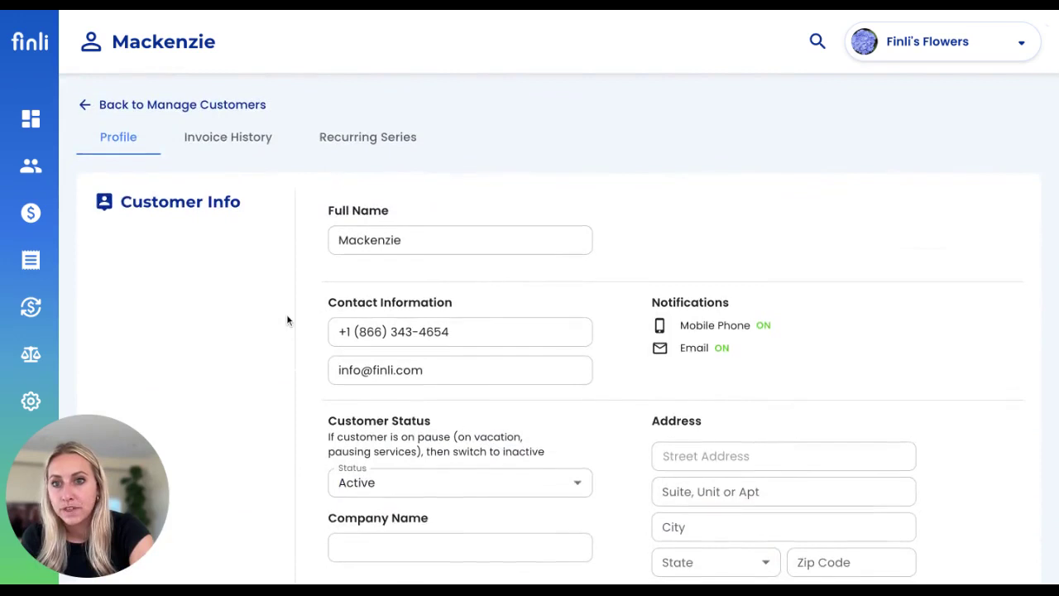
Step: View the customer's invoice history and check the items of their recurring series
click(234, 137)
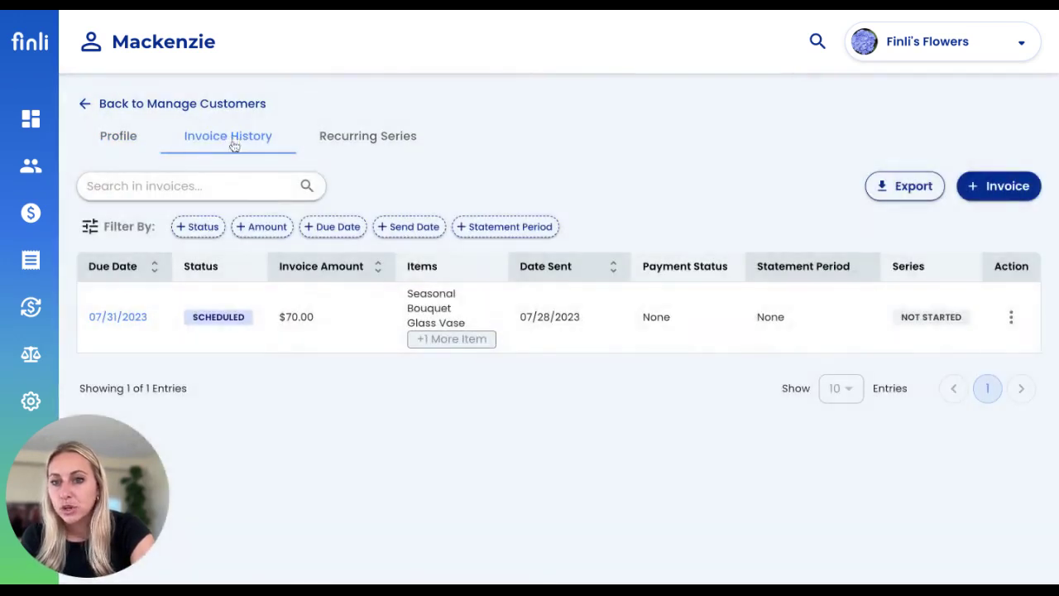
click(369, 142)
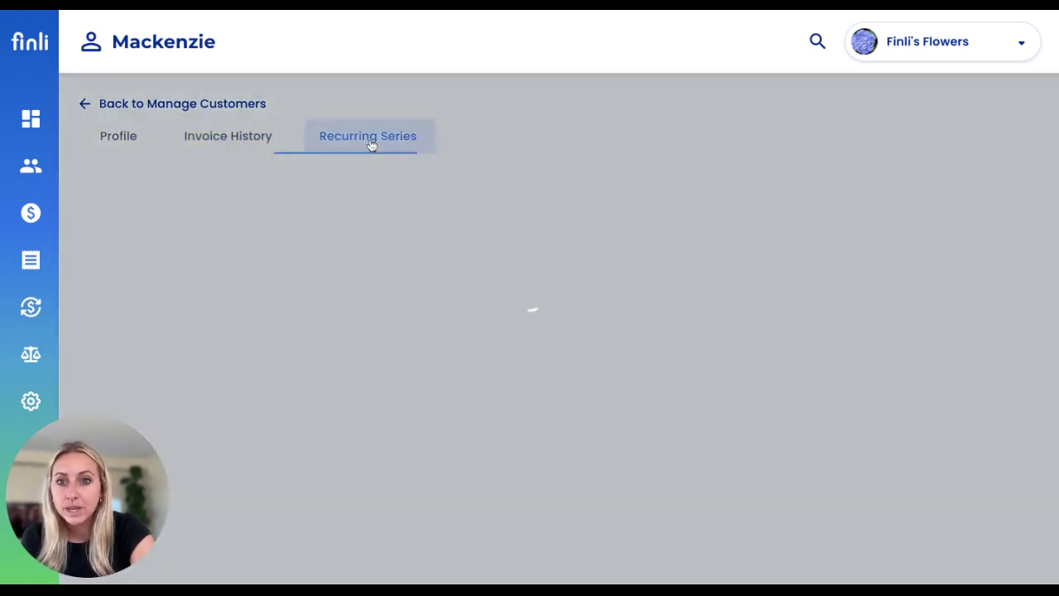
drag(154, 311, 89, 293)
click(89, 294)
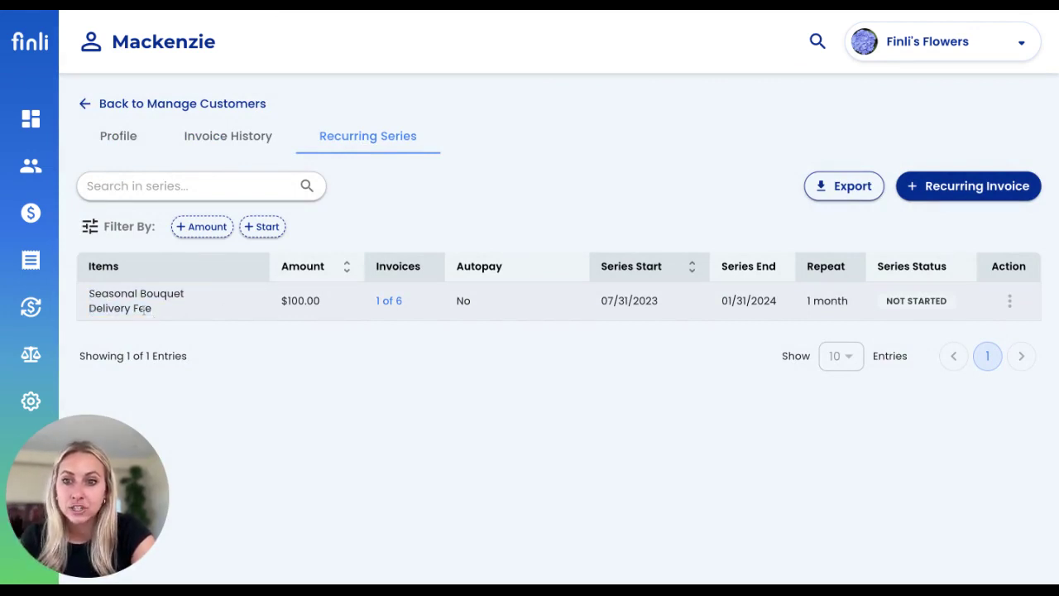
Step: Show the invoices belonging to the customer's recurring series and check their payment status and statement period
click(387, 301)
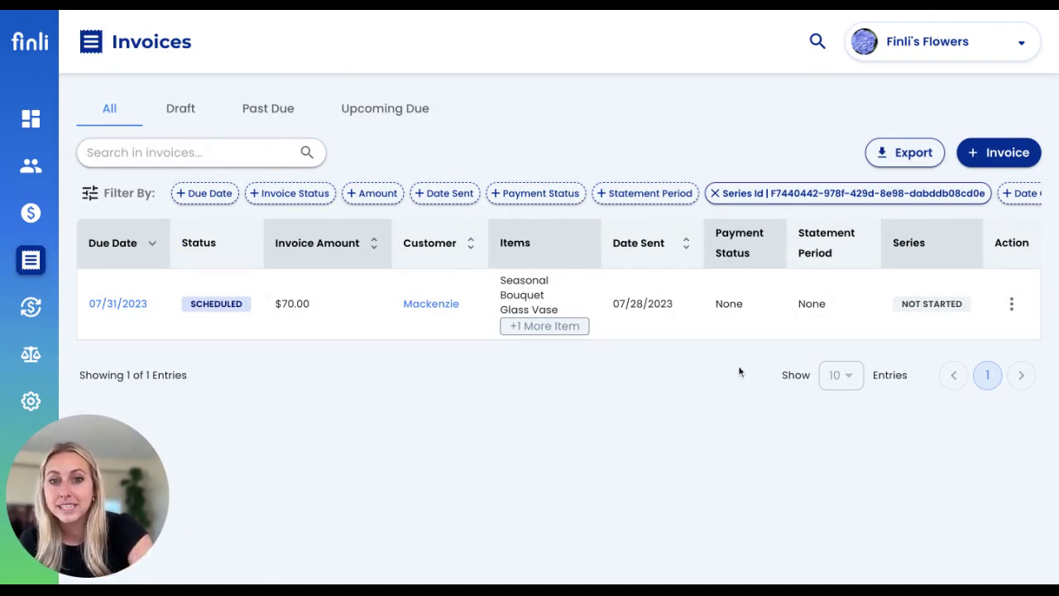
double_click(728, 304)
double_click(817, 304)
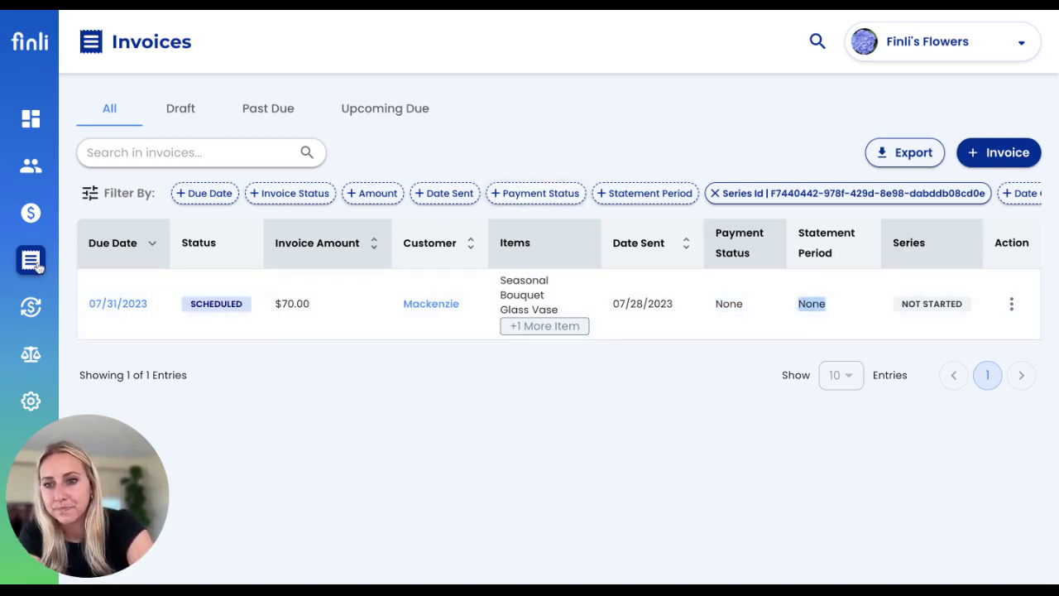
Step: Look through the list of all customers and view the option for importing customers
click(35, 180)
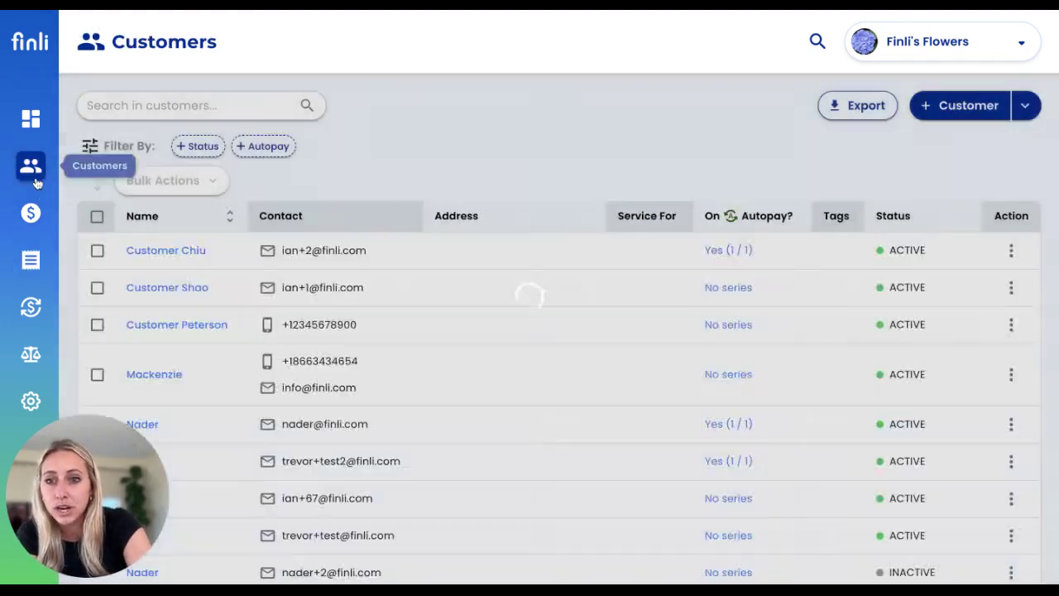
scroll(291, 277, down, 3)
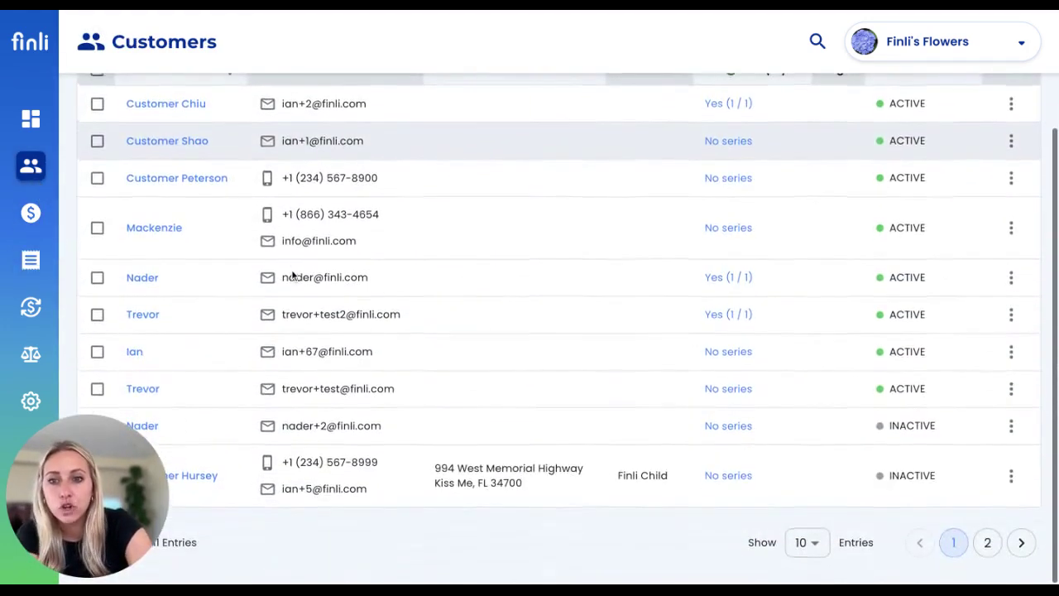
scroll(146, 333, up, 3)
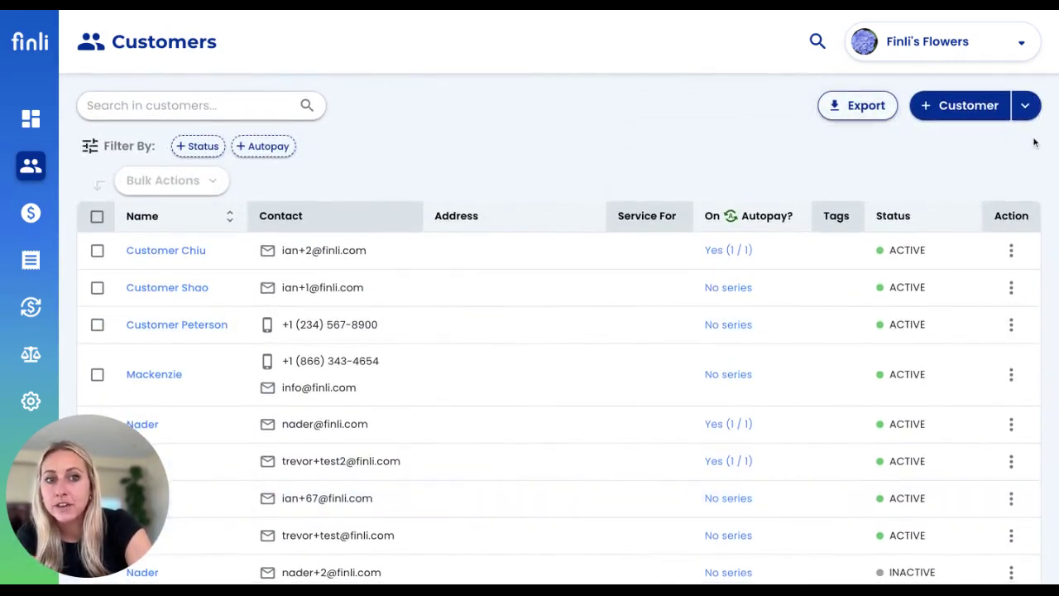
click(1025, 105)
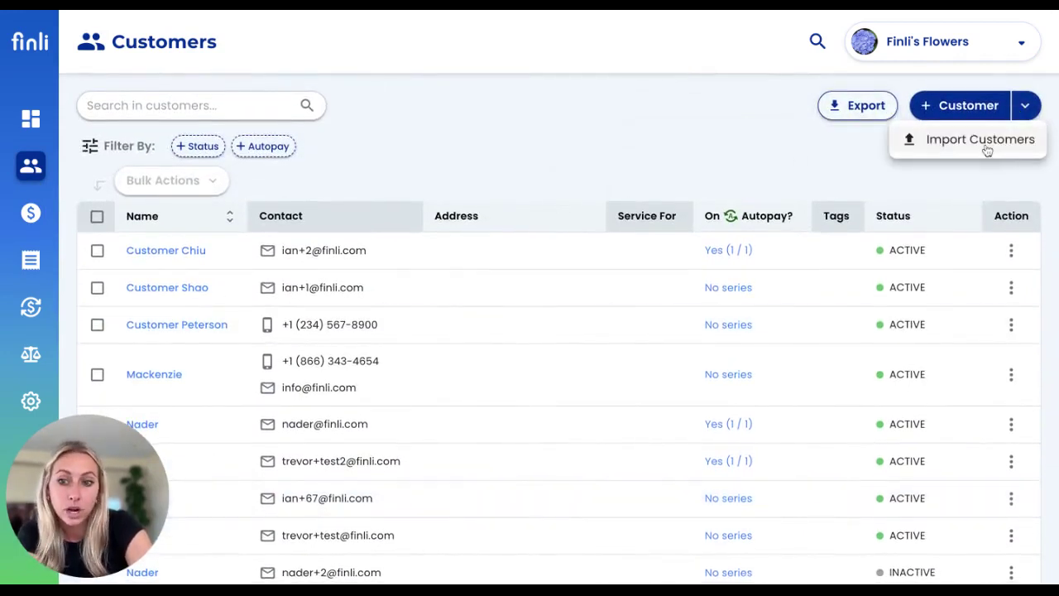
click(751, 175)
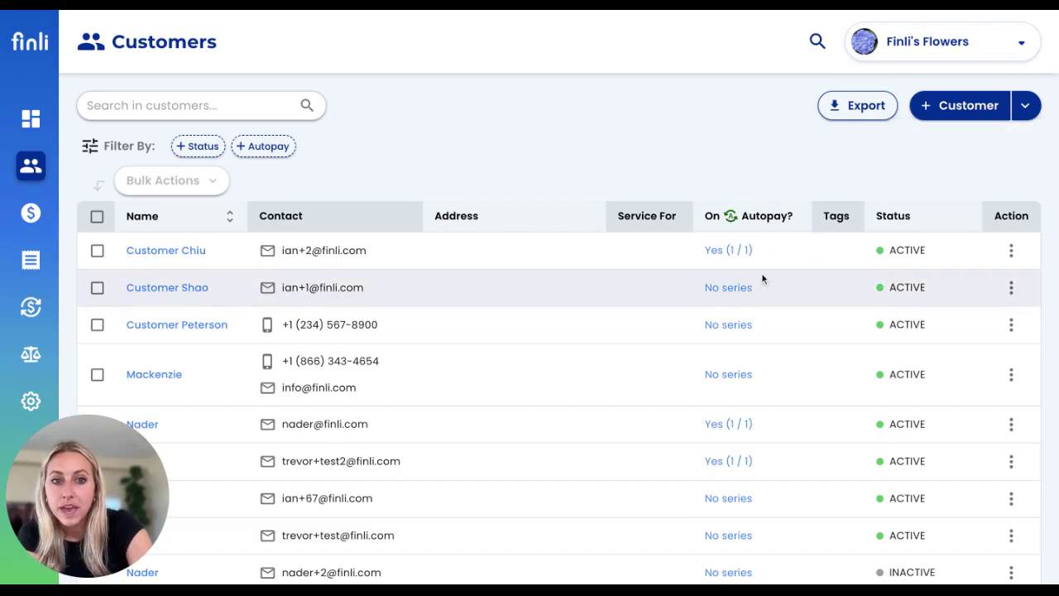
Step: Review the autopay, tags and status columns across the customer list
scroll(625, 222, down, 1)
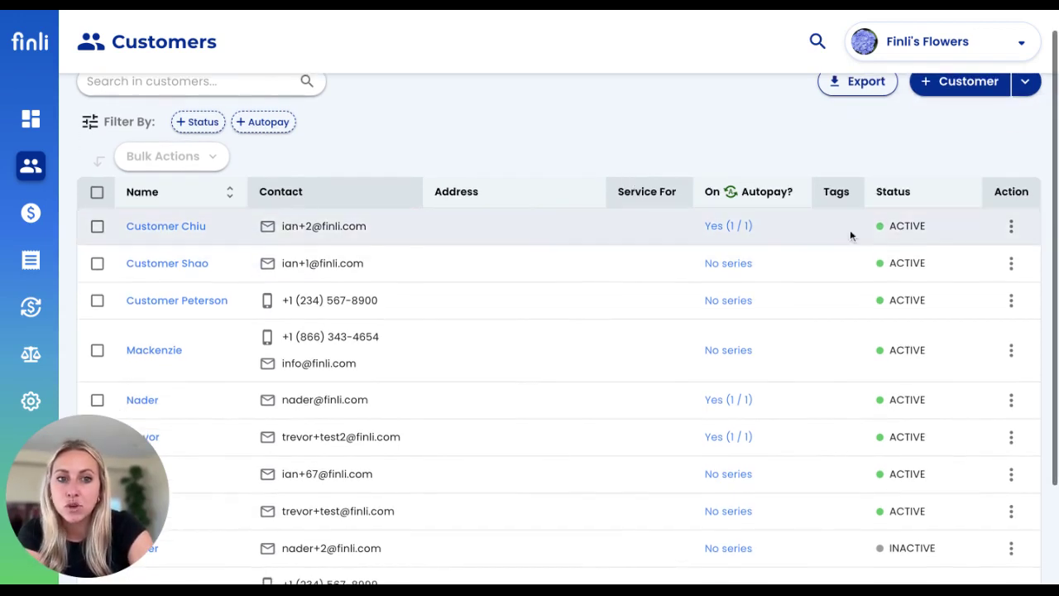
scroll(938, 264, down, 3)
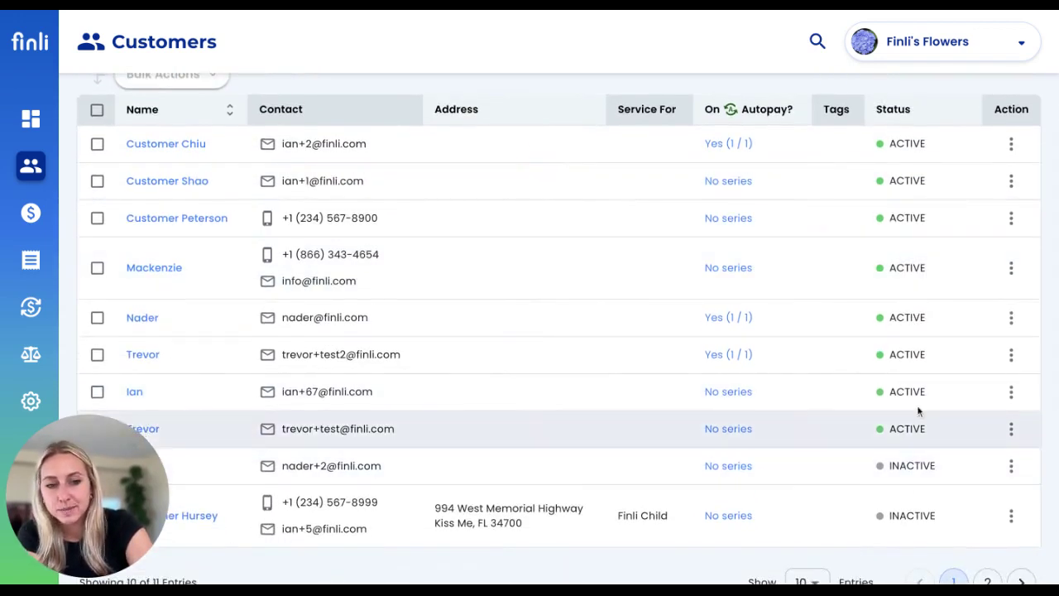
scroll(913, 437, up, 4)
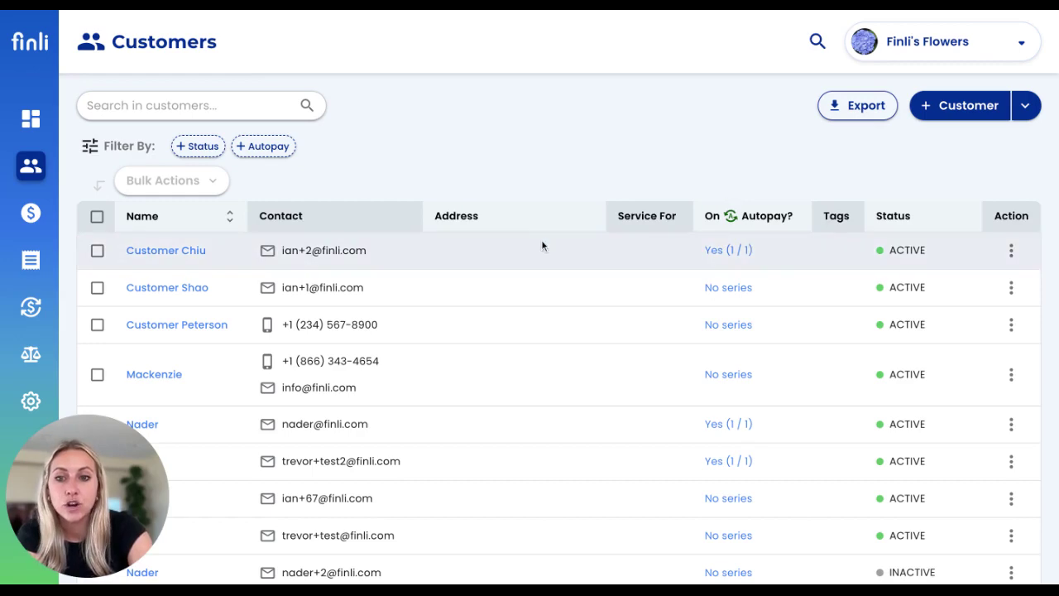
scroll(542, 242, down, 2)
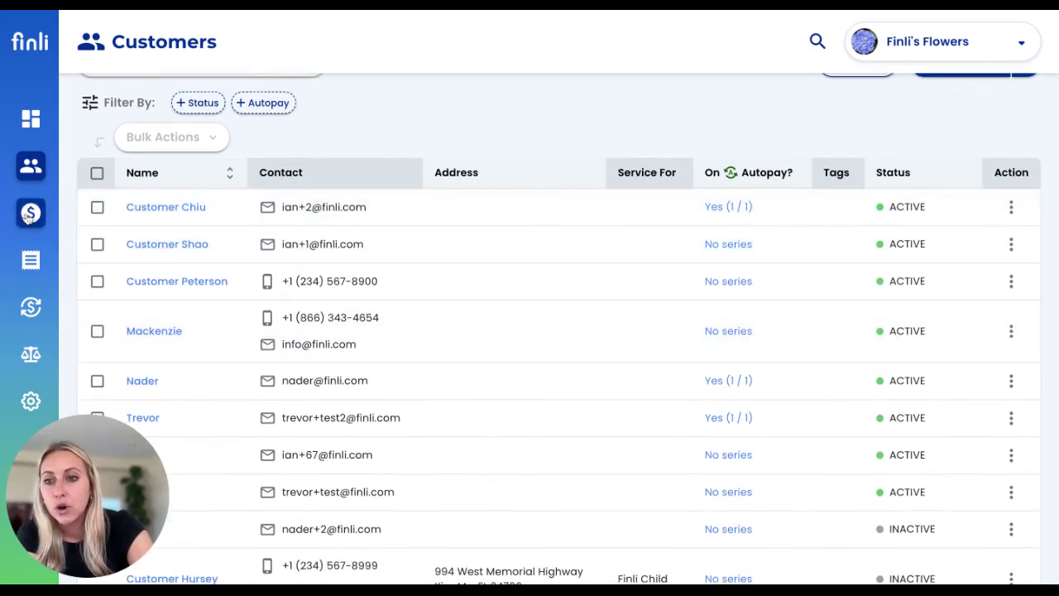
Step: Open the list of recurring series and compare the autopay entries of the new and existing series
click(31, 308)
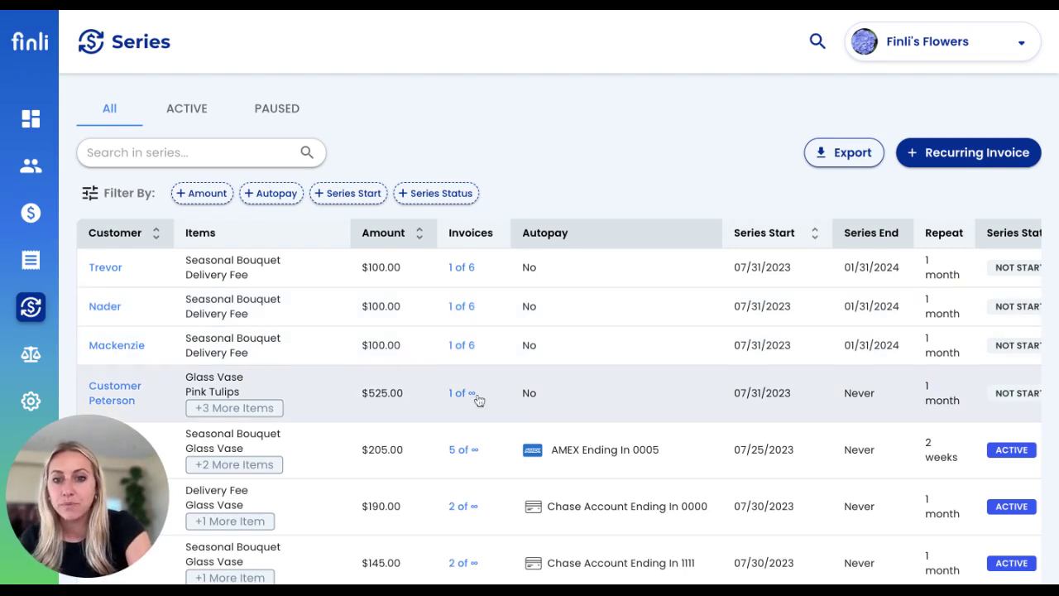
drag(544, 350, 519, 267)
click(522, 267)
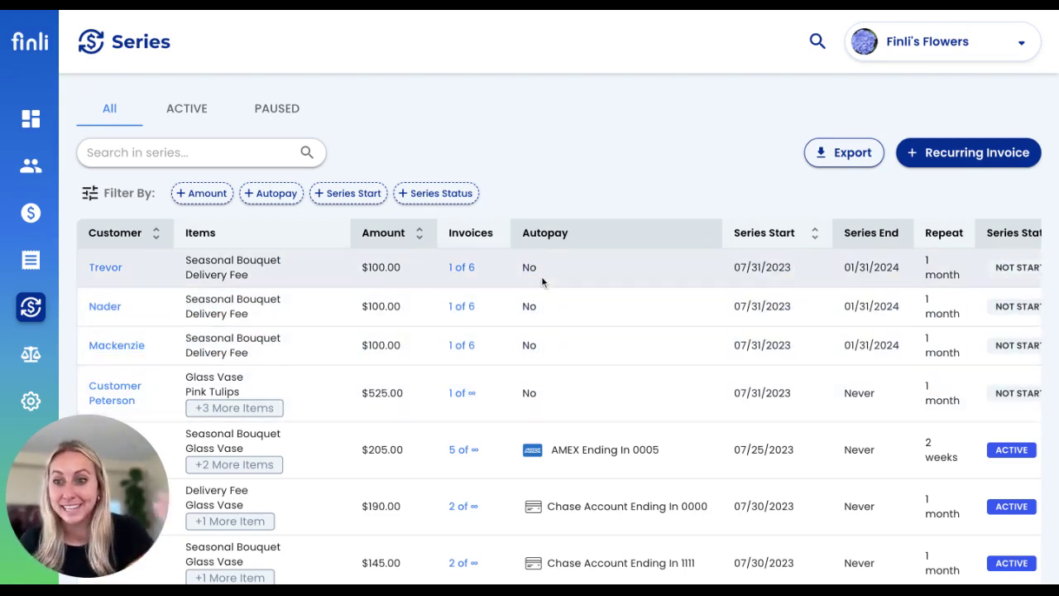
scroll(585, 315, down, 3)
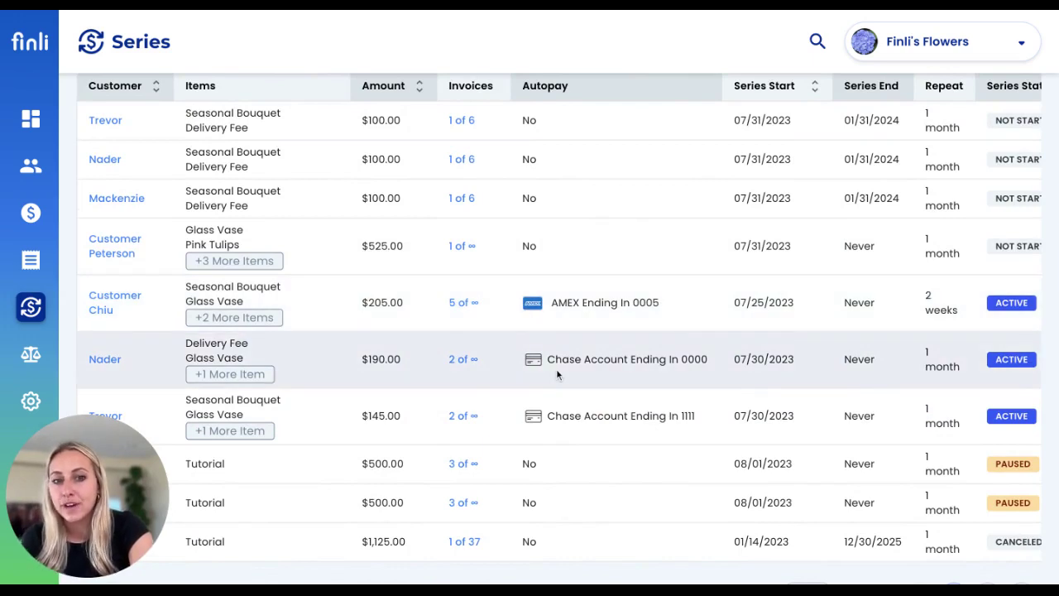
scroll(557, 368, up, 1)
scroll(556, 368, up, 4)
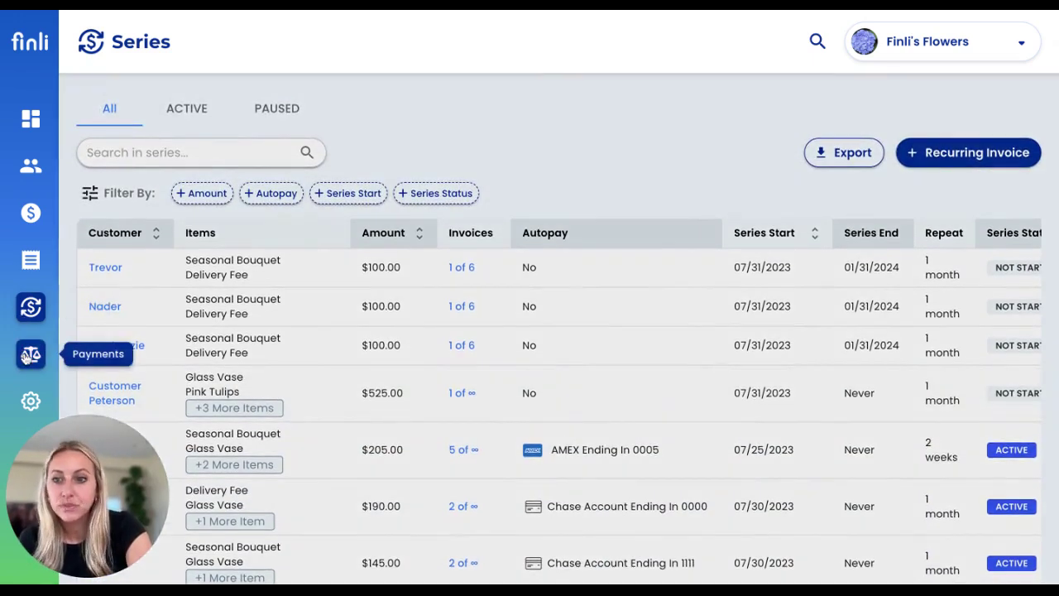
Step: Look across the columns of the payments table and show only the processing payments
click(28, 355)
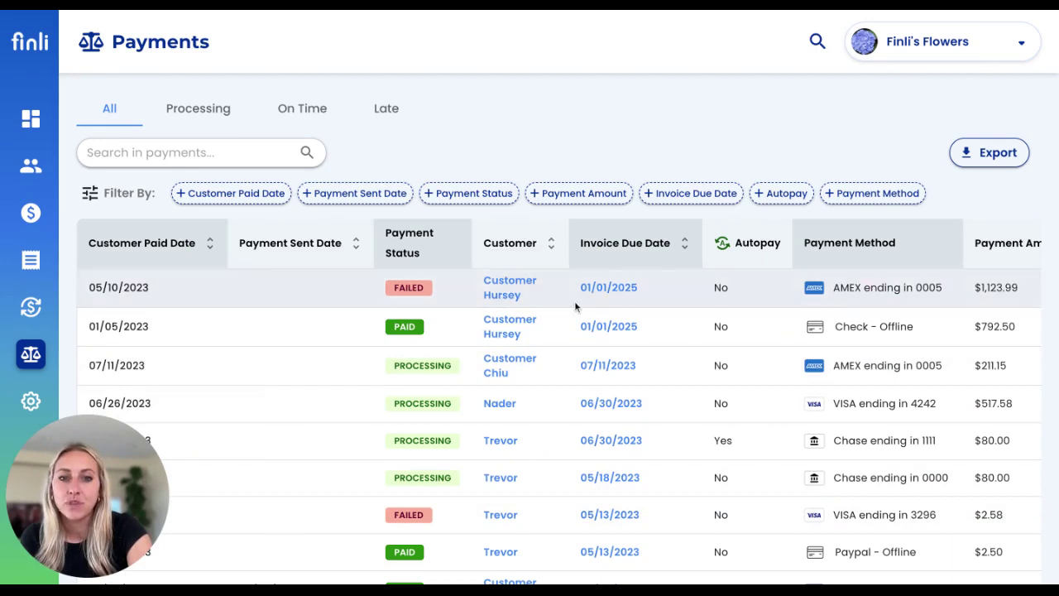
scroll(828, 289, right, 2)
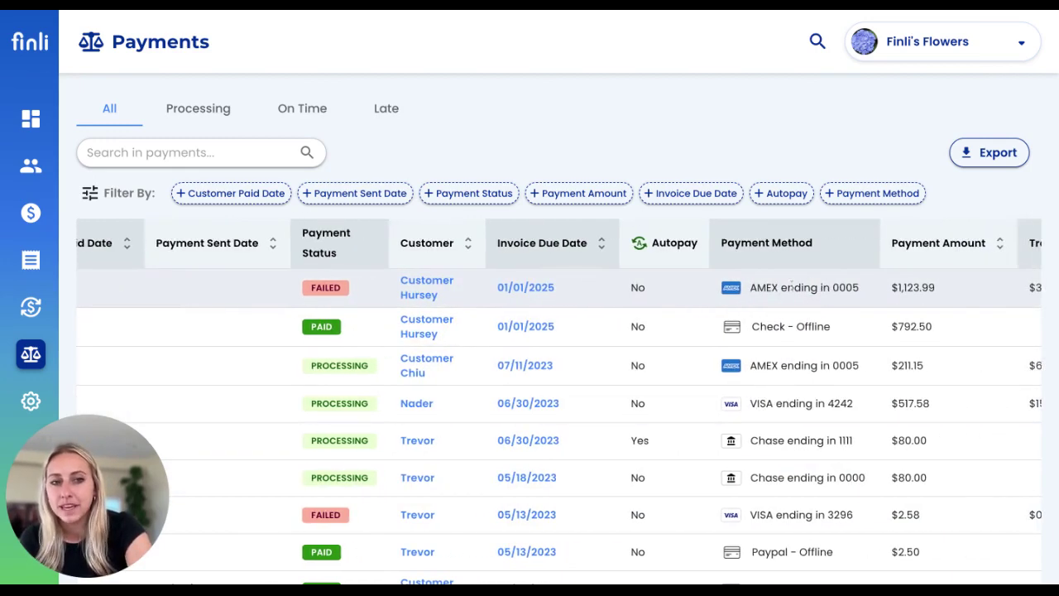
scroll(828, 290, right, 6)
scroll(791, 286, left, 8)
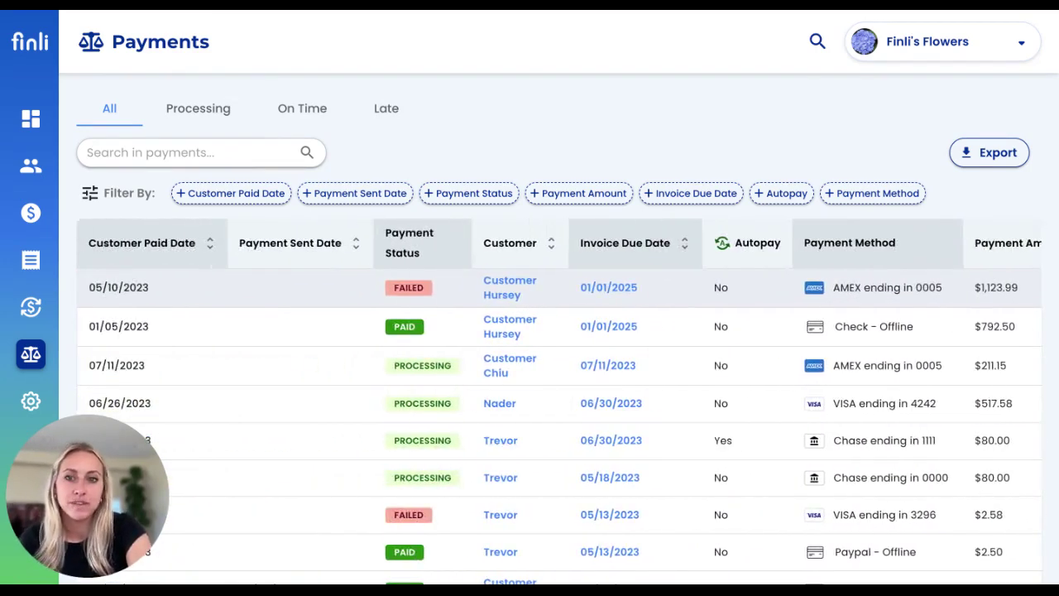
click(210, 113)
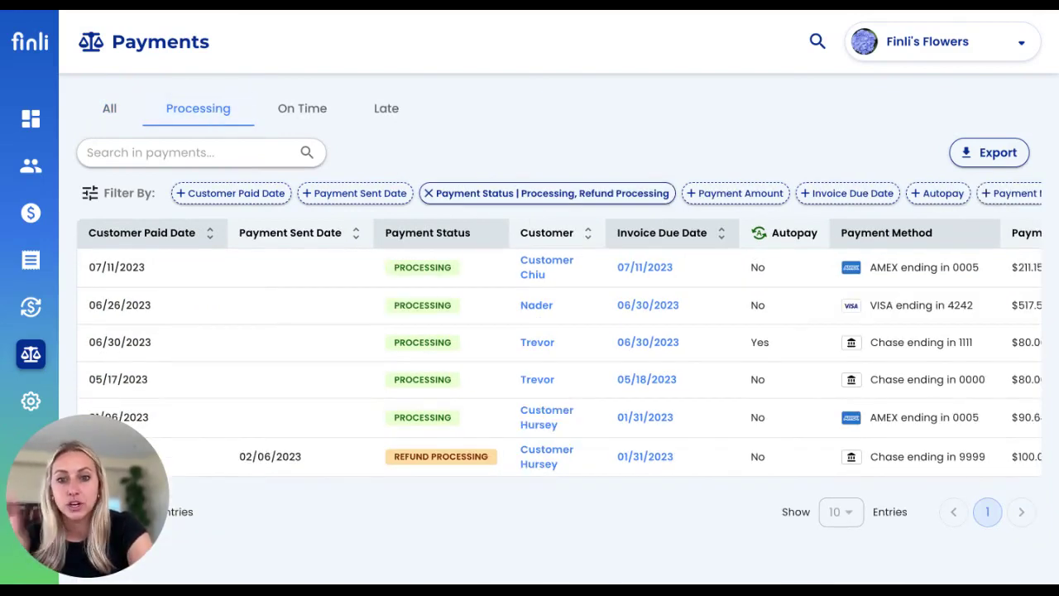
Step: Compare the on-time, late and processing payments, and return to the list of all payments
click(299, 113)
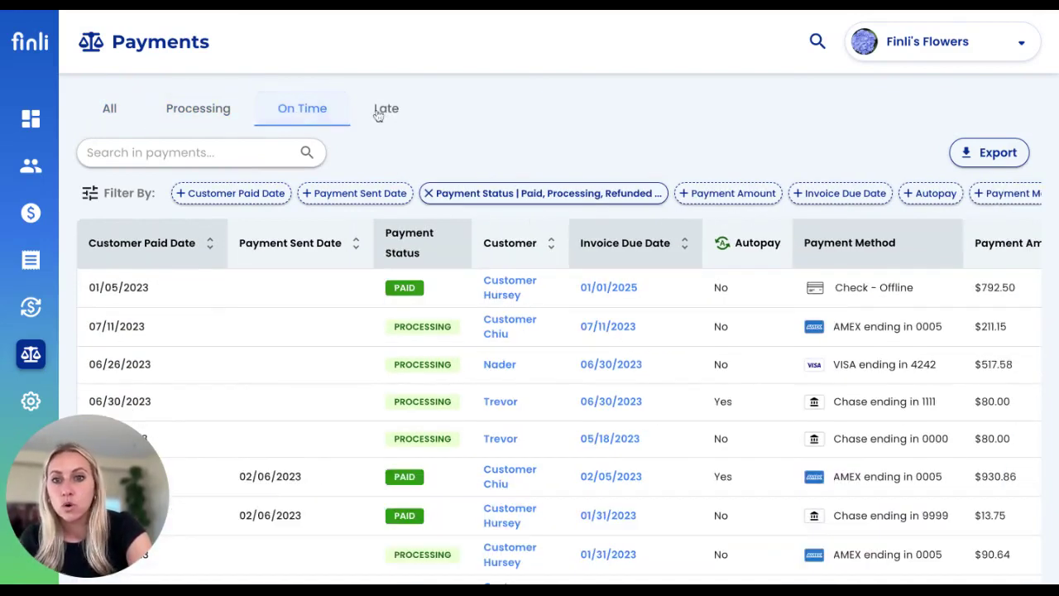
click(384, 111)
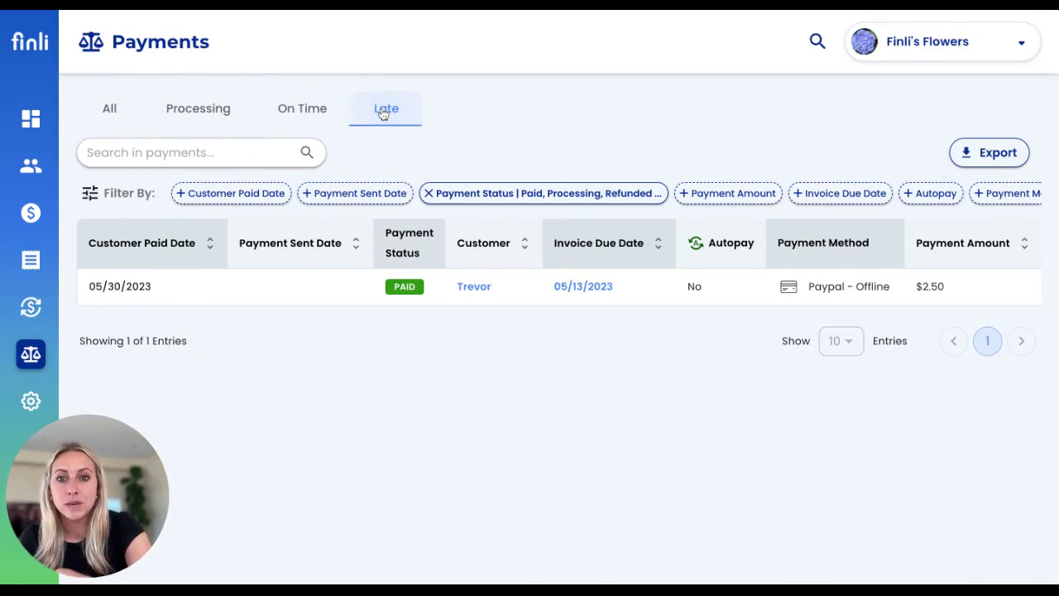
click(213, 110)
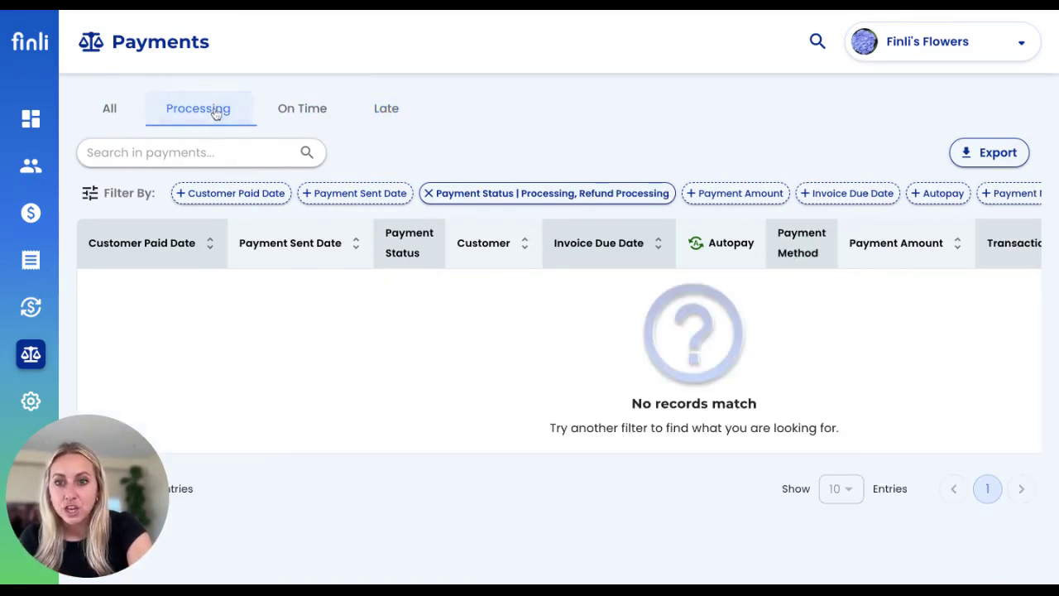
click(284, 116)
click(198, 108)
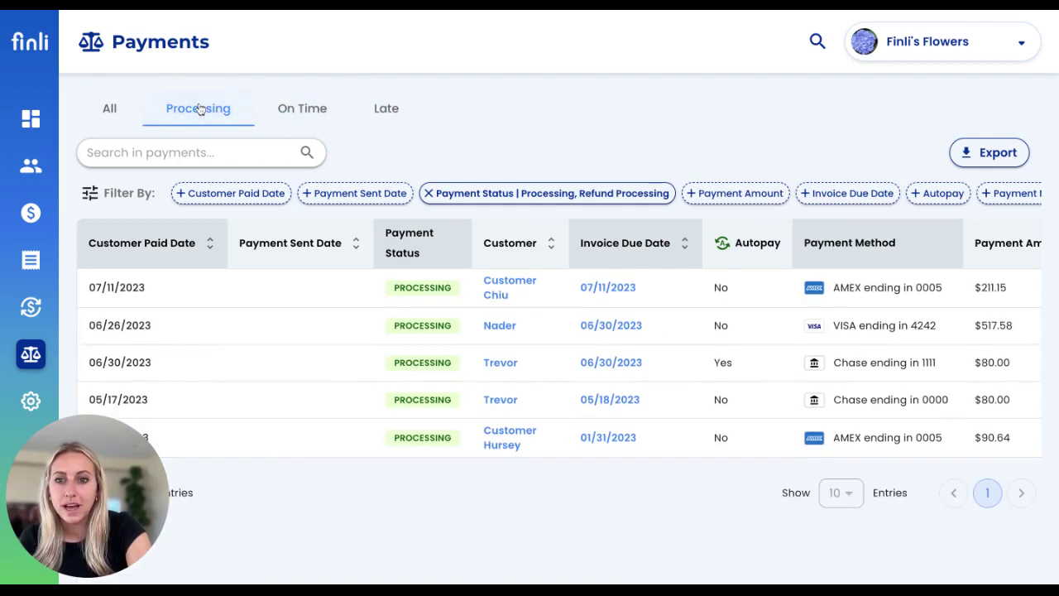
click(110, 104)
Step: Filter all payments by the payment statuses Refund Processing and Refunded
click(209, 152)
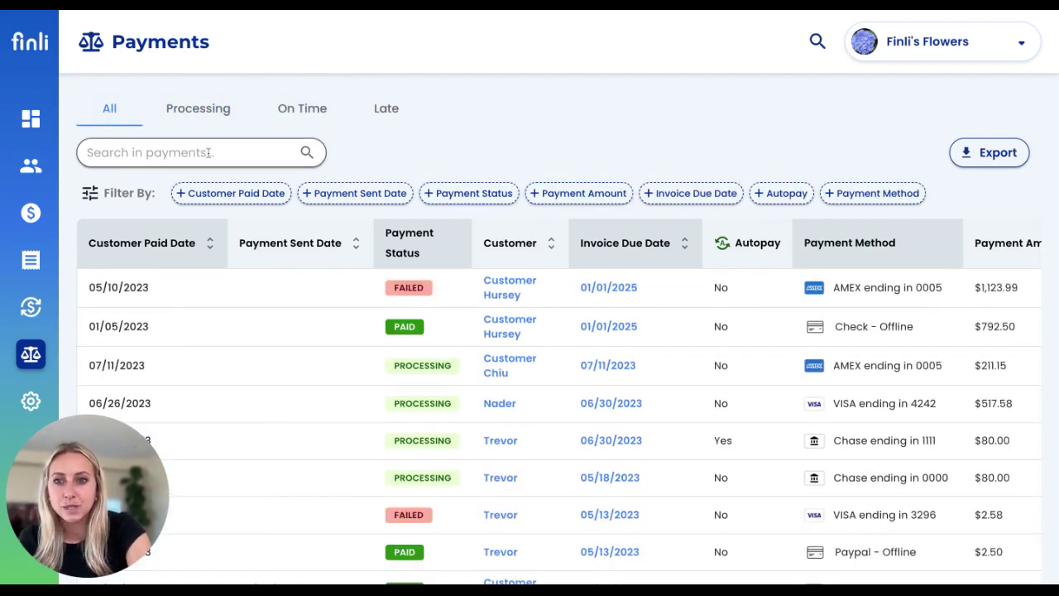
click(494, 195)
click(502, 348)
click(487, 370)
click(581, 406)
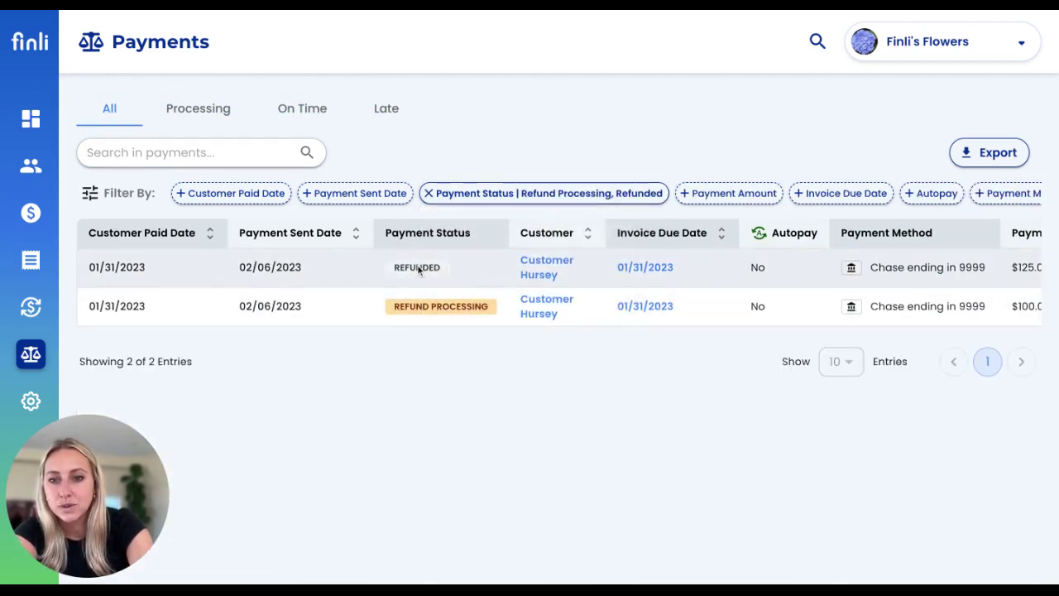
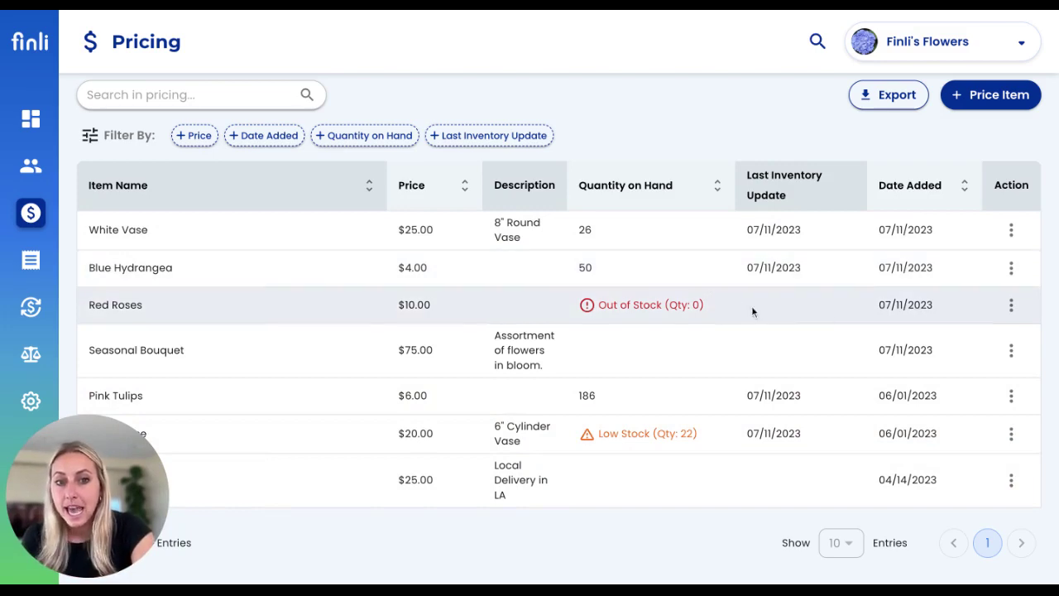
Step: Open the Red Roses price item for editing, check its inventory tracking and reorder point, and save it
click(1013, 305)
click(1003, 337)
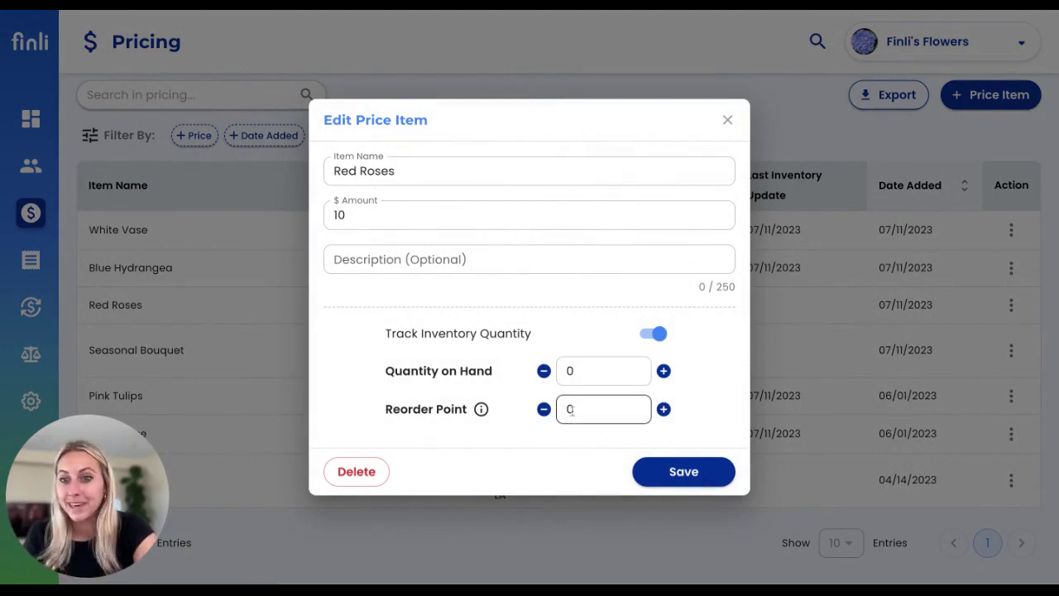
click(668, 471)
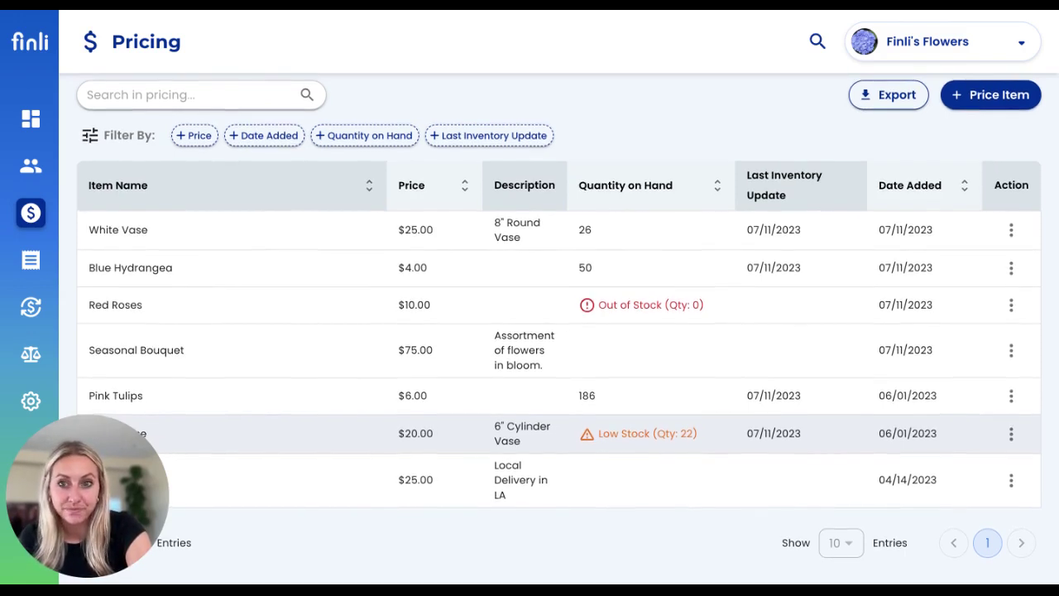
Step: Open the list of discounts and surcharges and examine the values of the Late Fee and Summer discount entries
scroll(454, 286, up, 1)
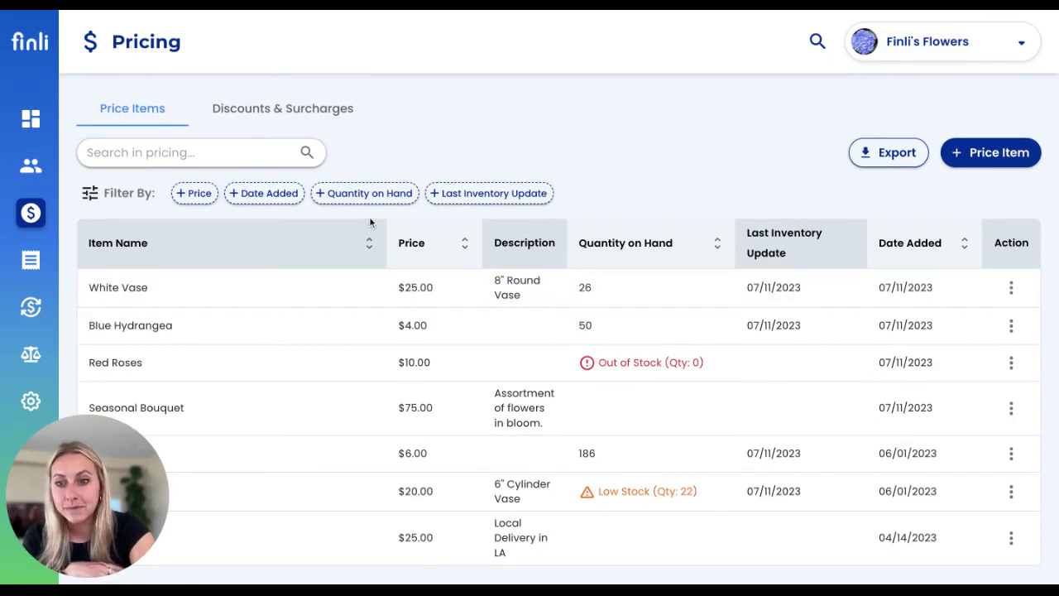
click(280, 111)
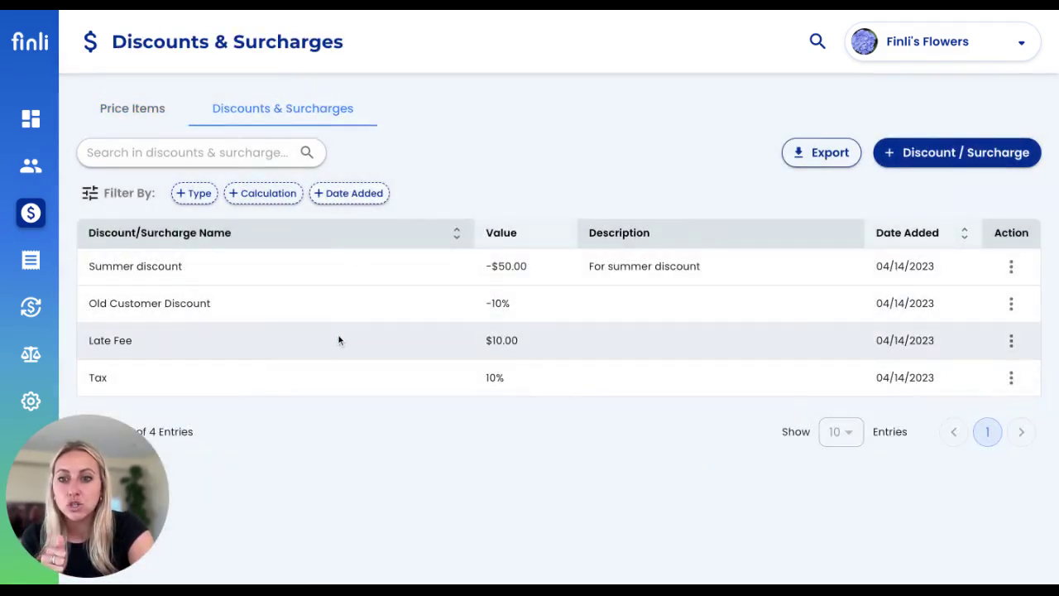
double_click(501, 341)
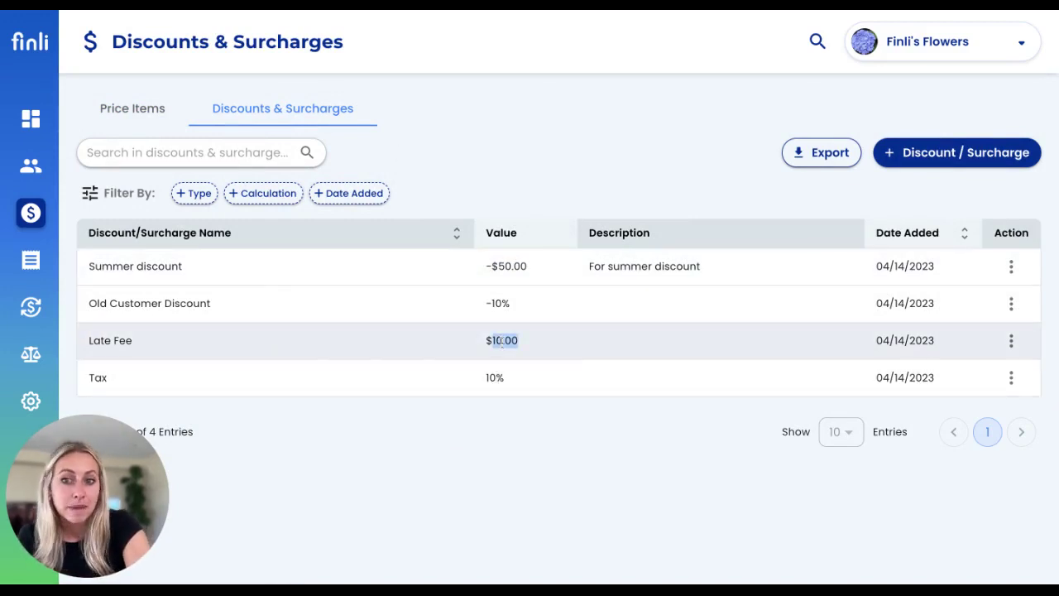
double_click(506, 263)
click(502, 199)
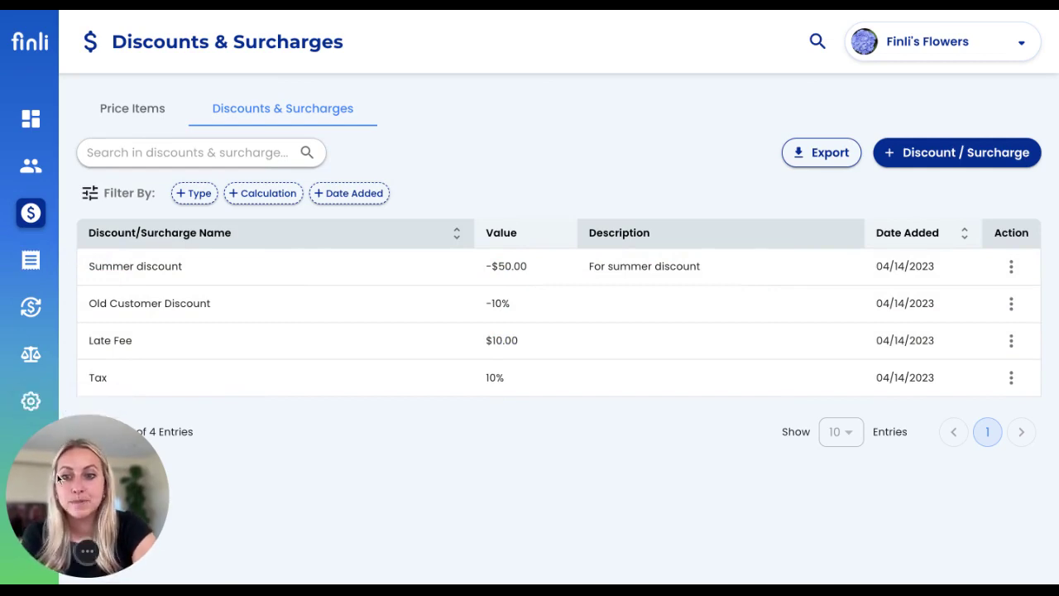
Step: Open the account settings and review the business logo, contact information, address and timezone
click(30, 401)
scroll(319, 353, down, 1)
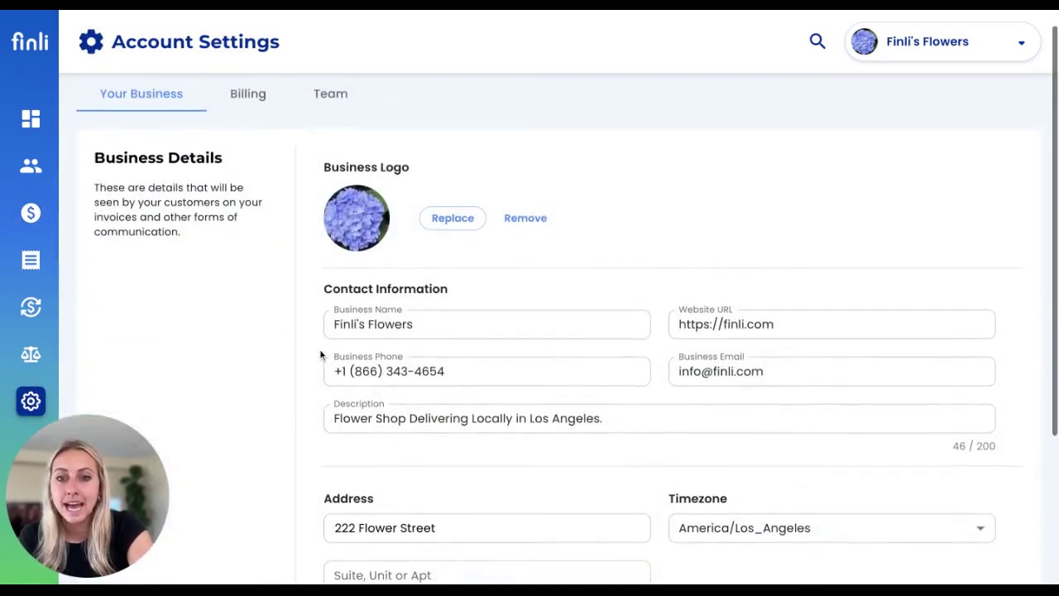
scroll(603, 285, down, 3)
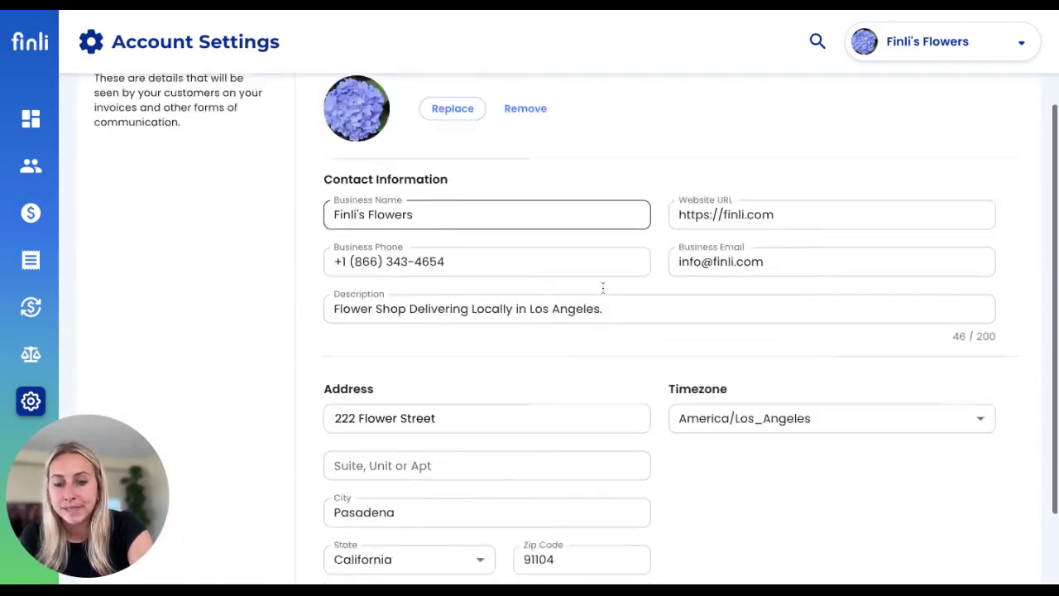
scroll(602, 287, up, 4)
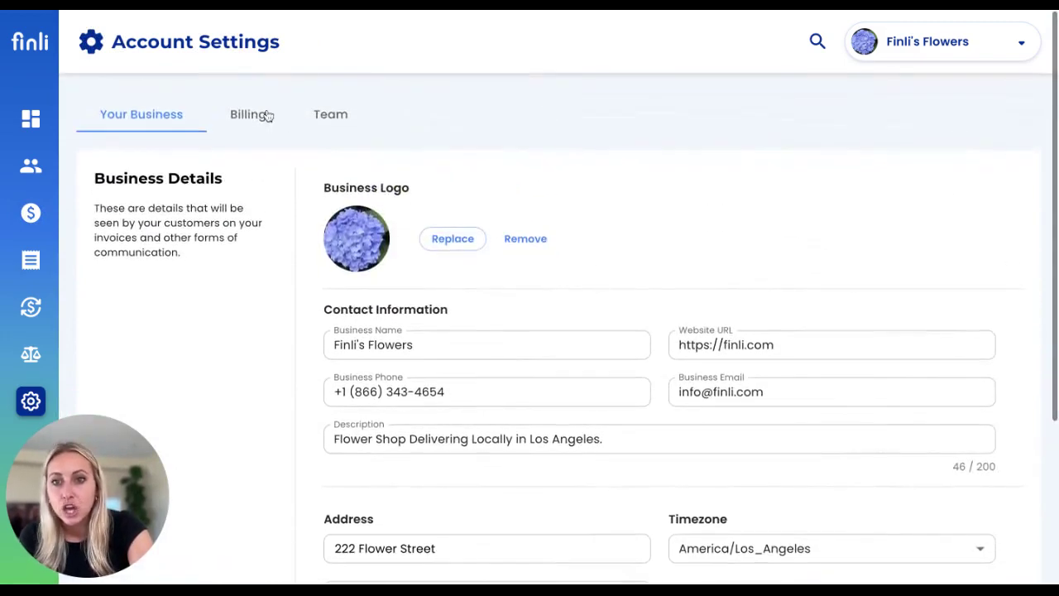
Step: Review the billing settings for the credit card transaction fee, the linked bank account and the current plan
click(259, 116)
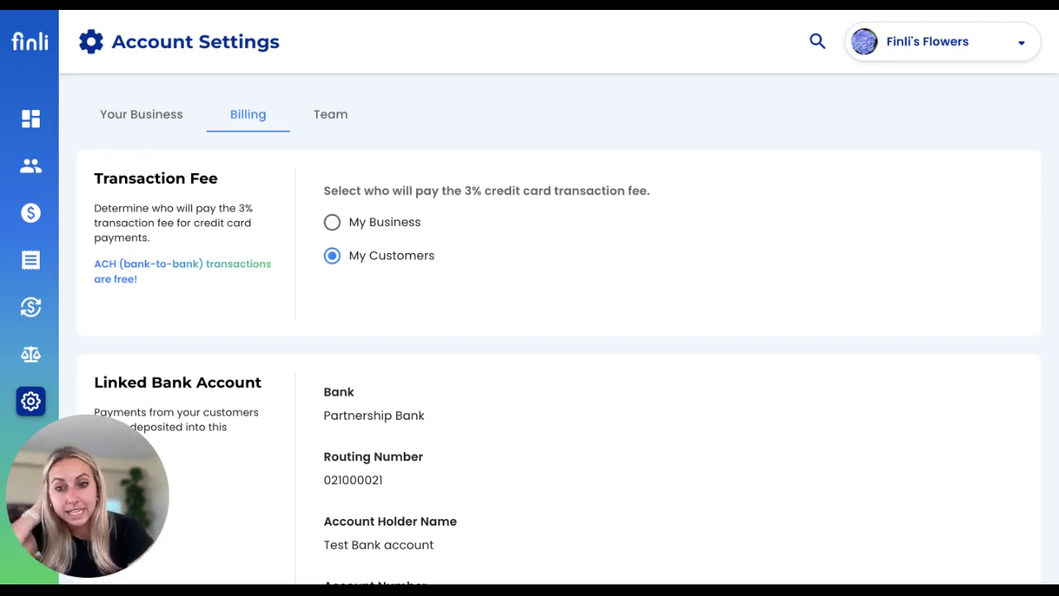
scroll(472, 382, down, 3)
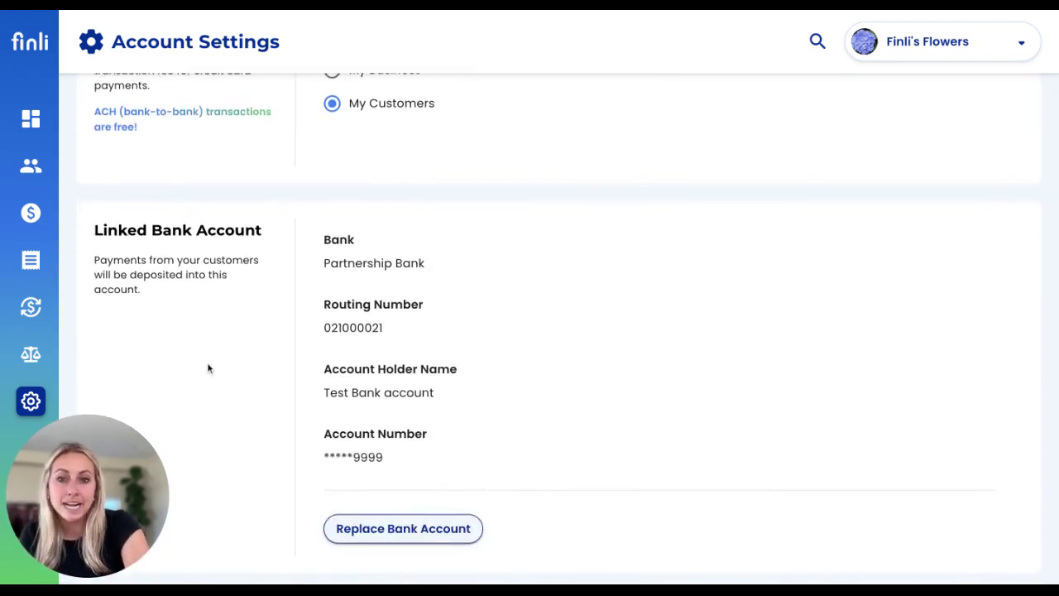
scroll(231, 413, down, 1)
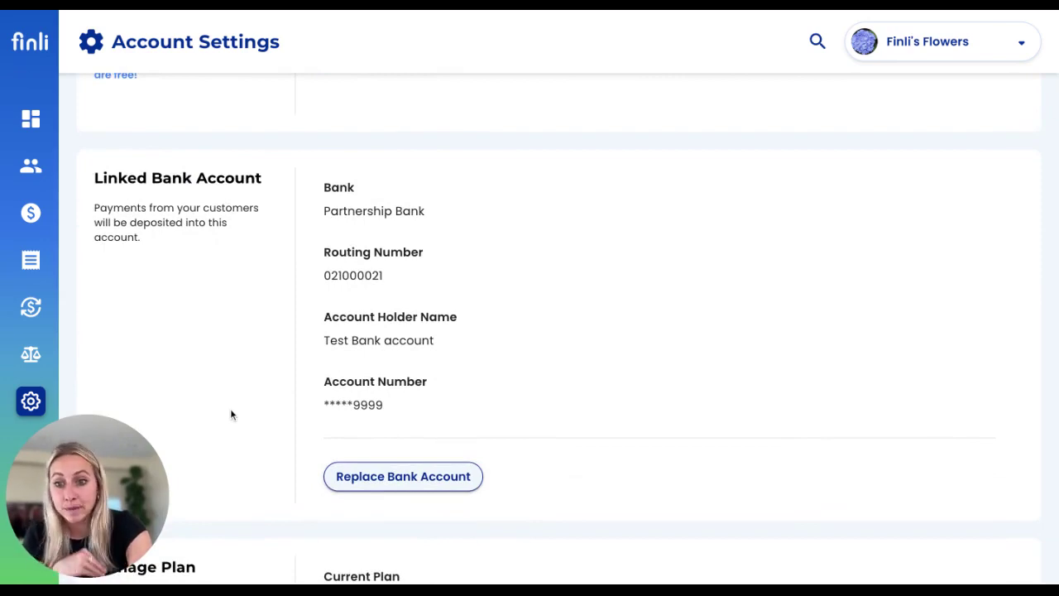
scroll(314, 463, up, 2)
scroll(405, 527, down, 4)
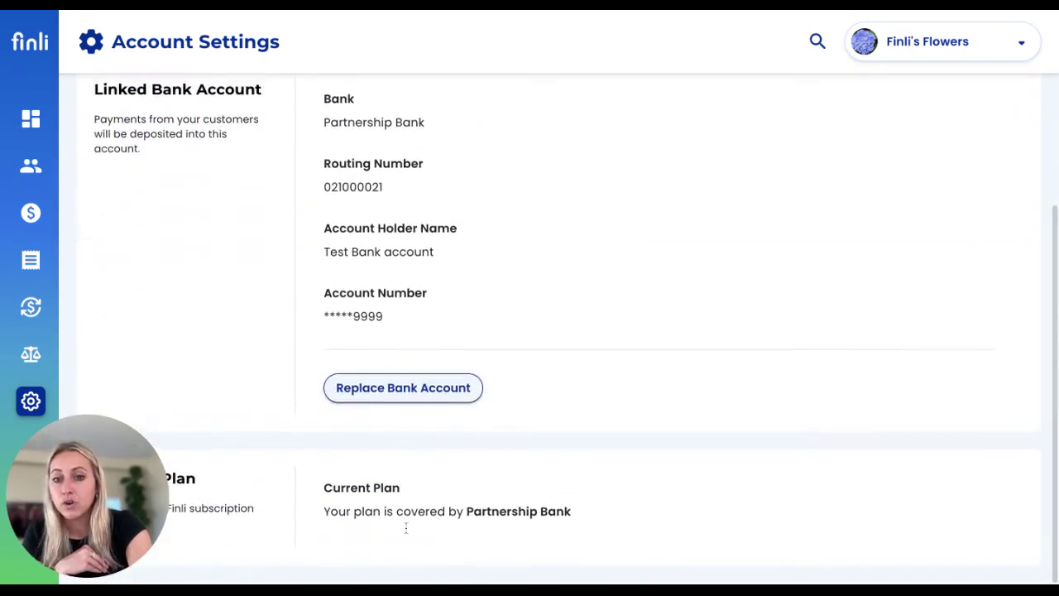
scroll(301, 514, up, 6)
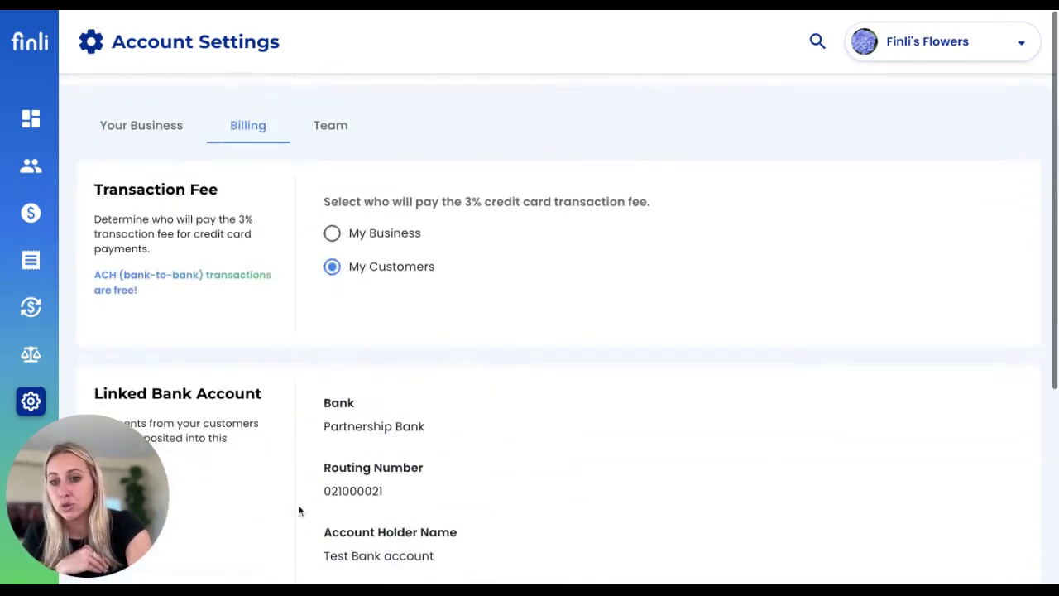
Step: Review the team members and the options for an active account member, and return to the dashboard
click(323, 114)
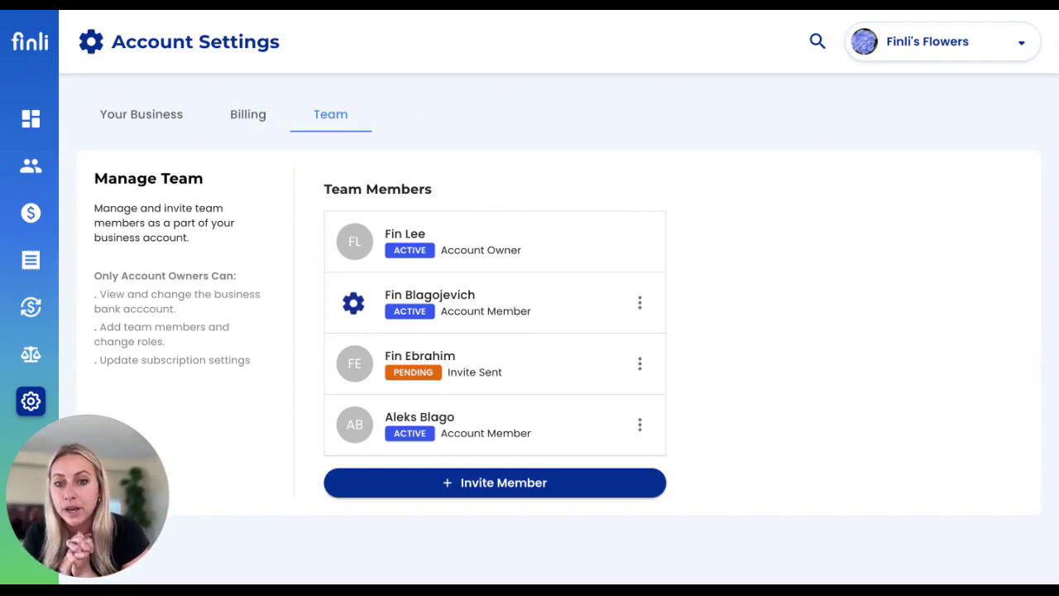
click(639, 304)
click(710, 288)
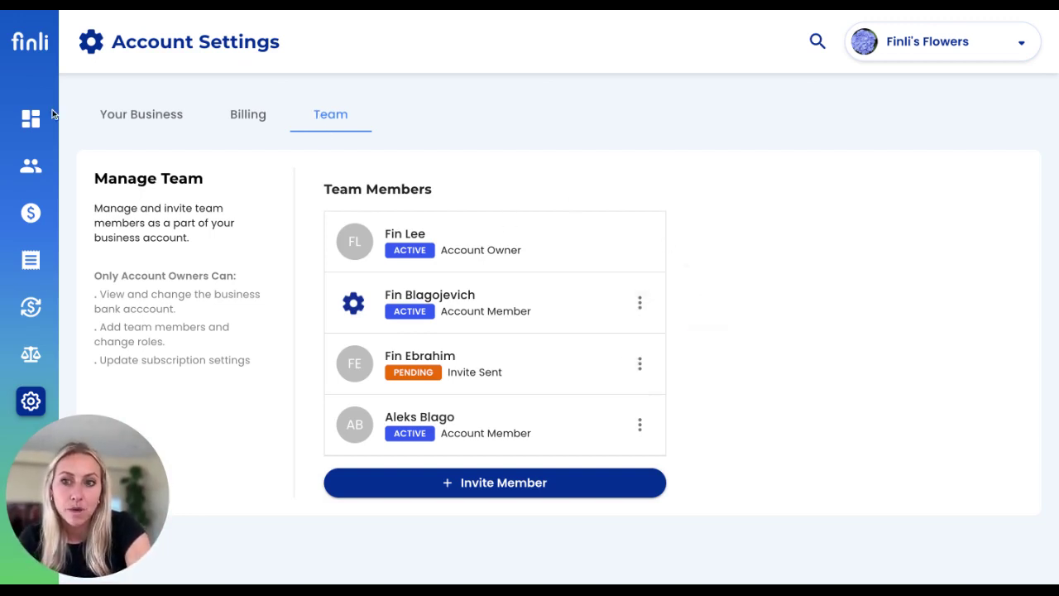
click(31, 118)
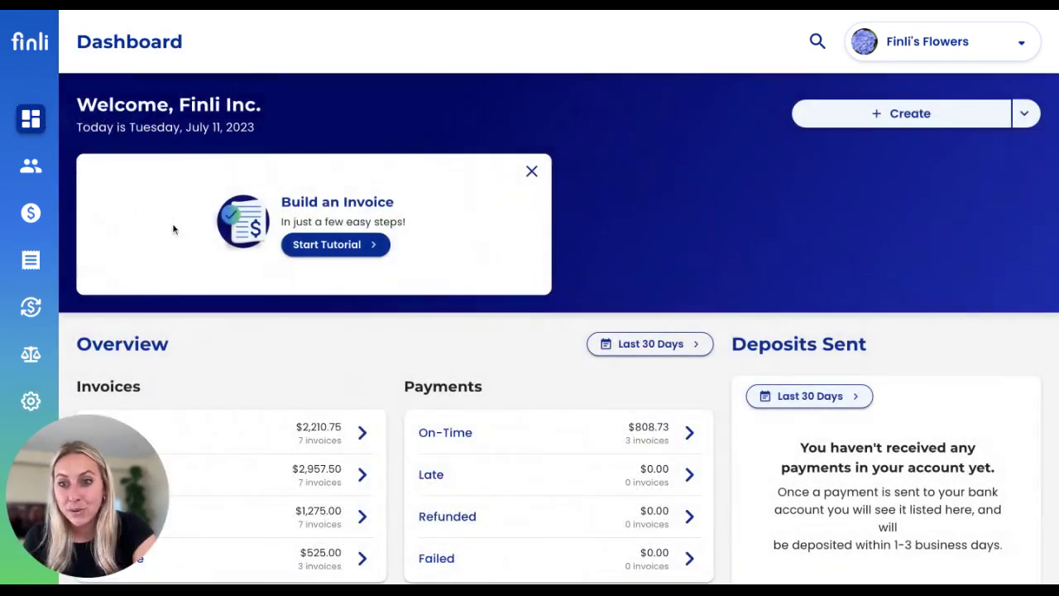